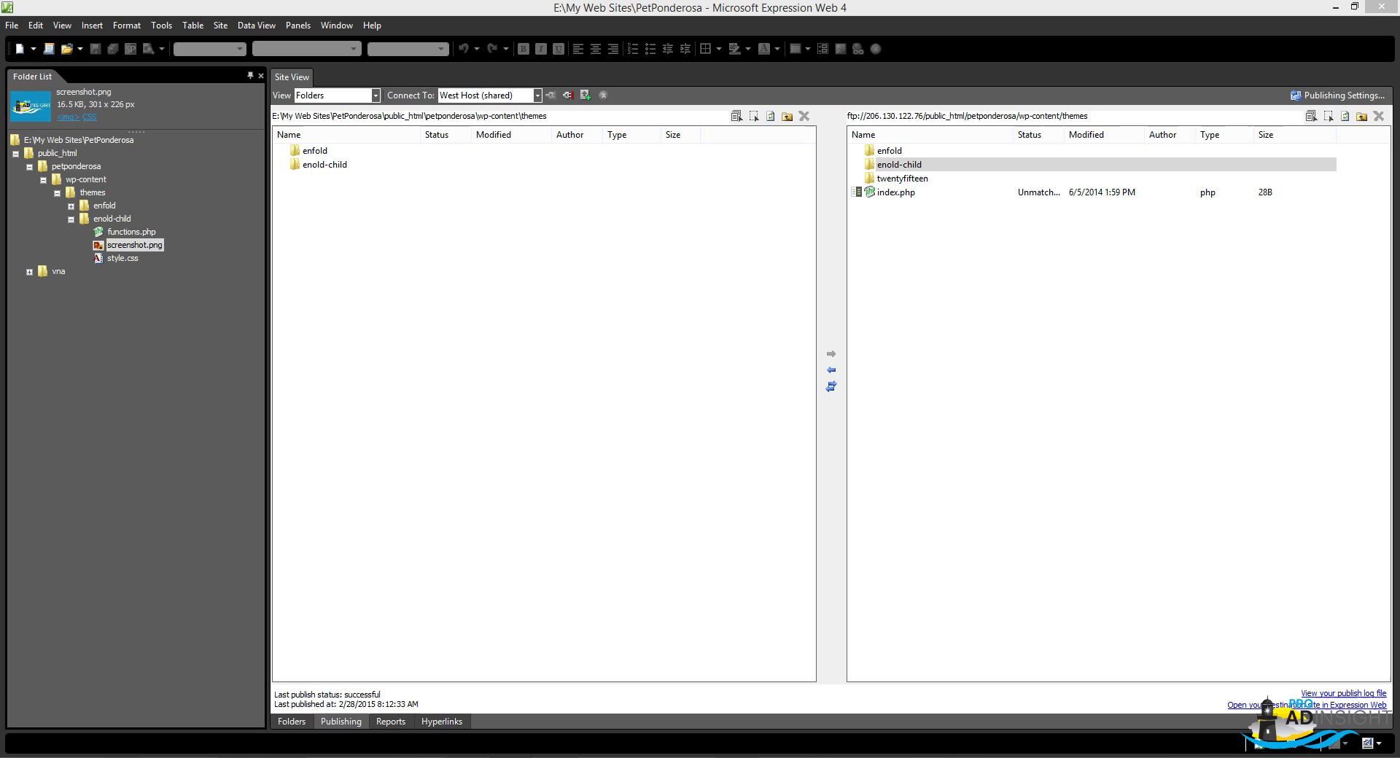
- Open the local enold-child theme folder, view its style.css header, and close the file
left_click(889, 150)
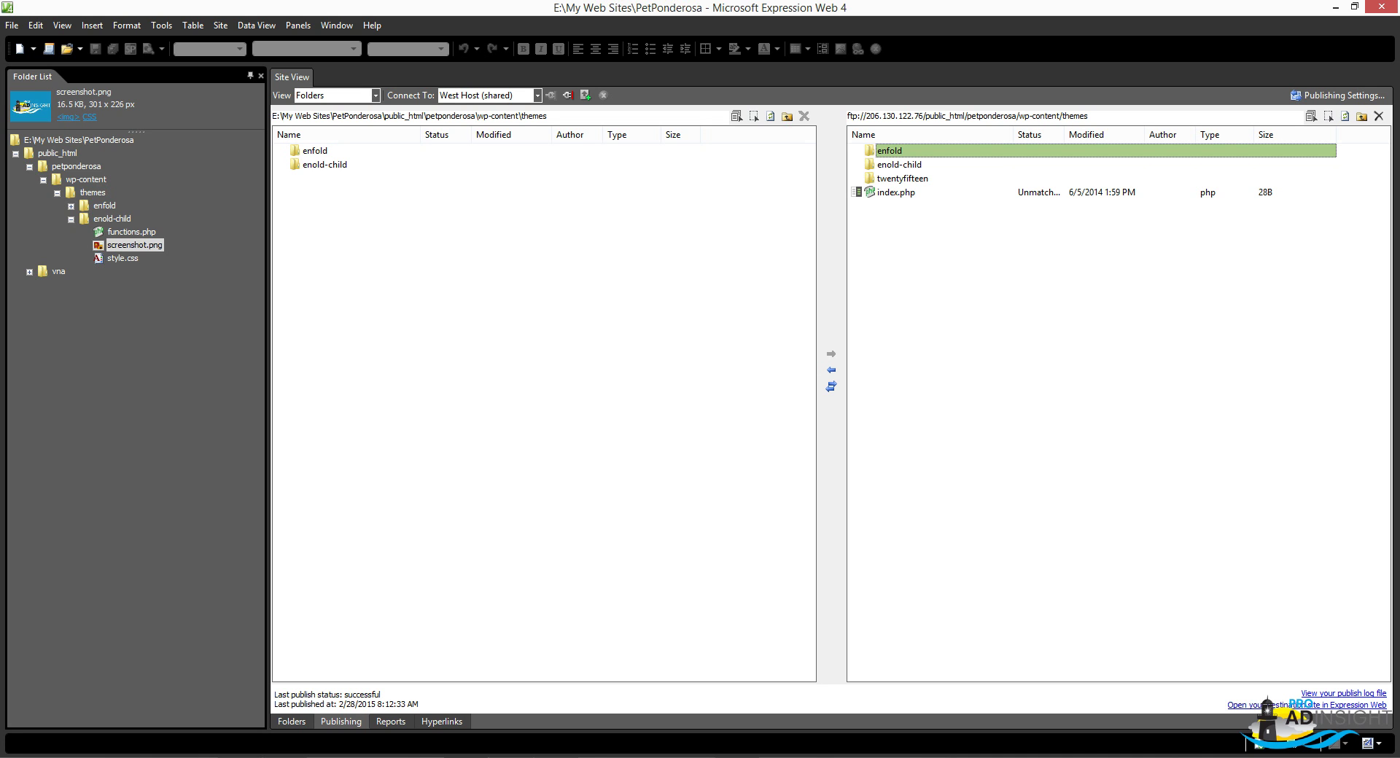
left_click(899, 164)
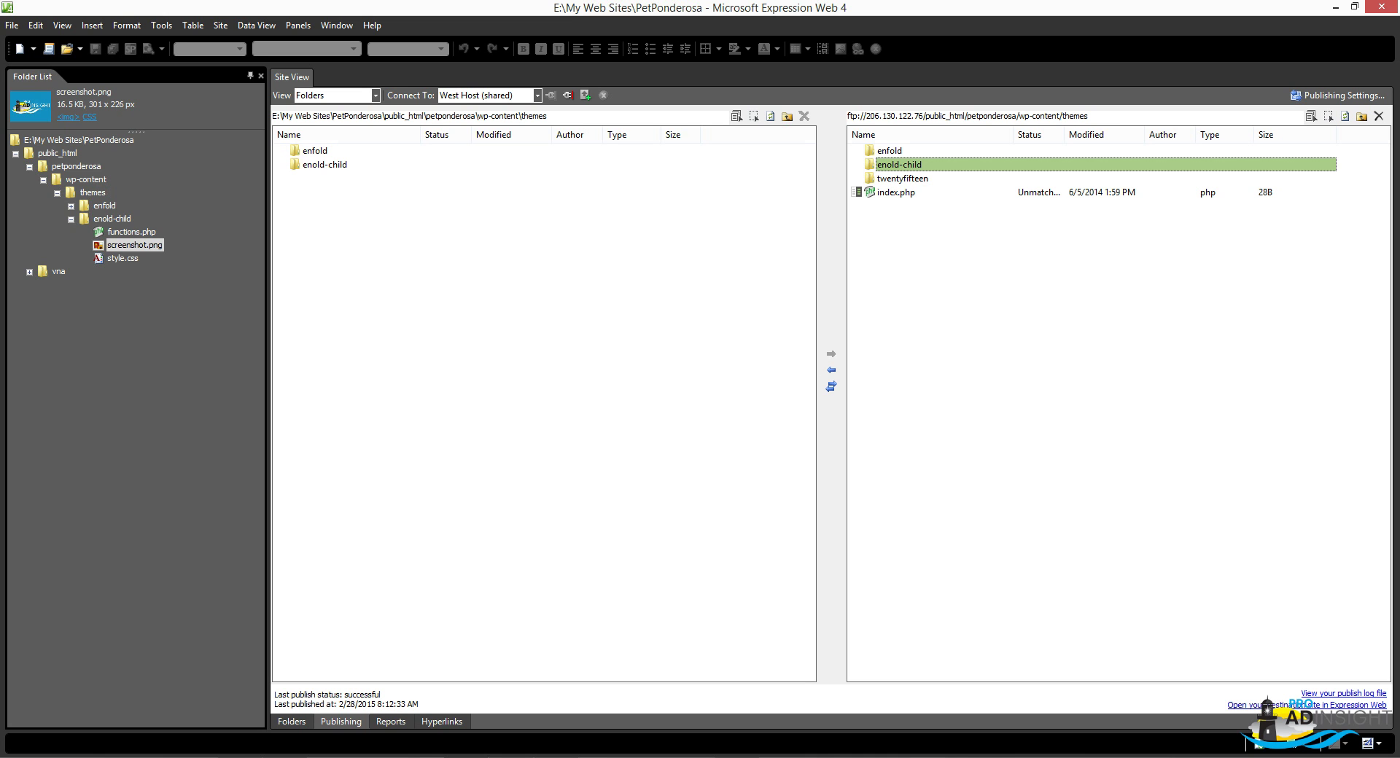
key("Return")
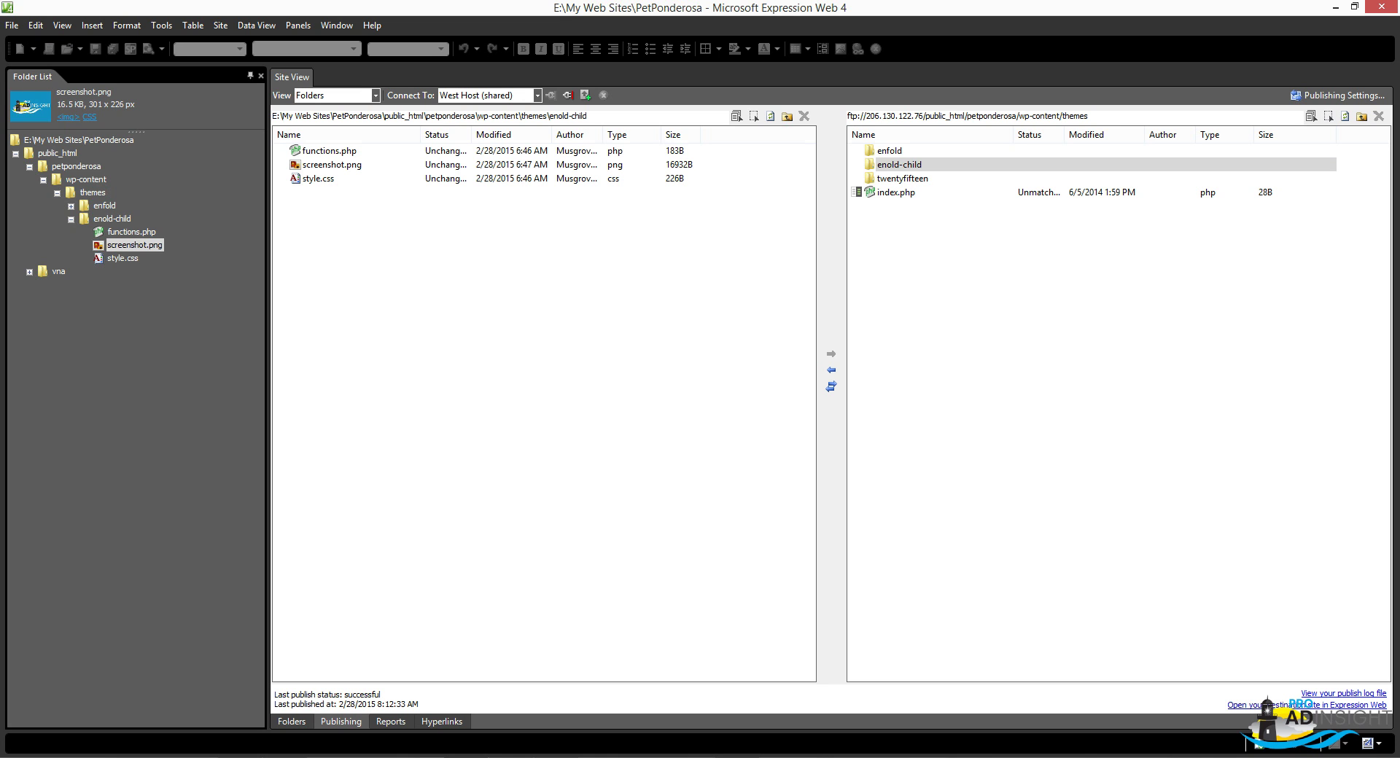
left_click(318, 178)
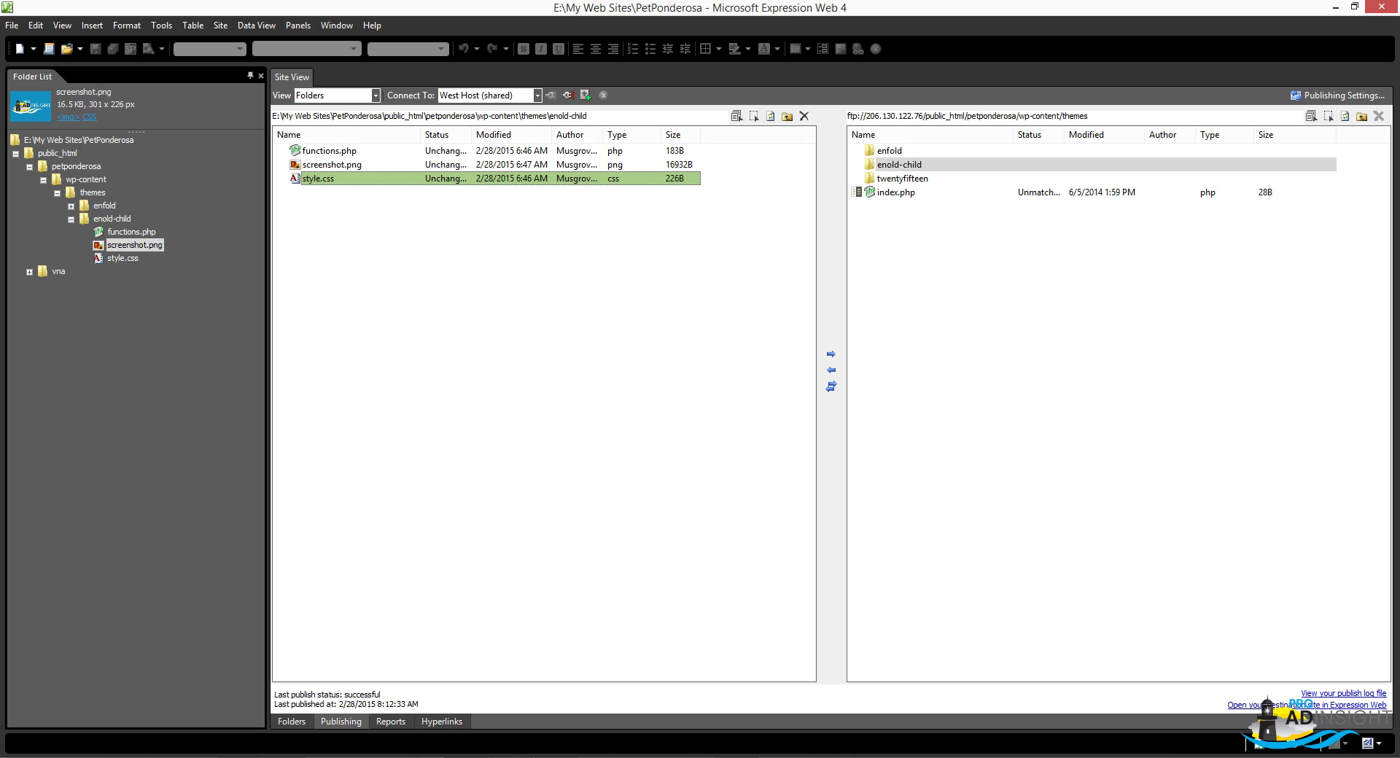
key("Return")
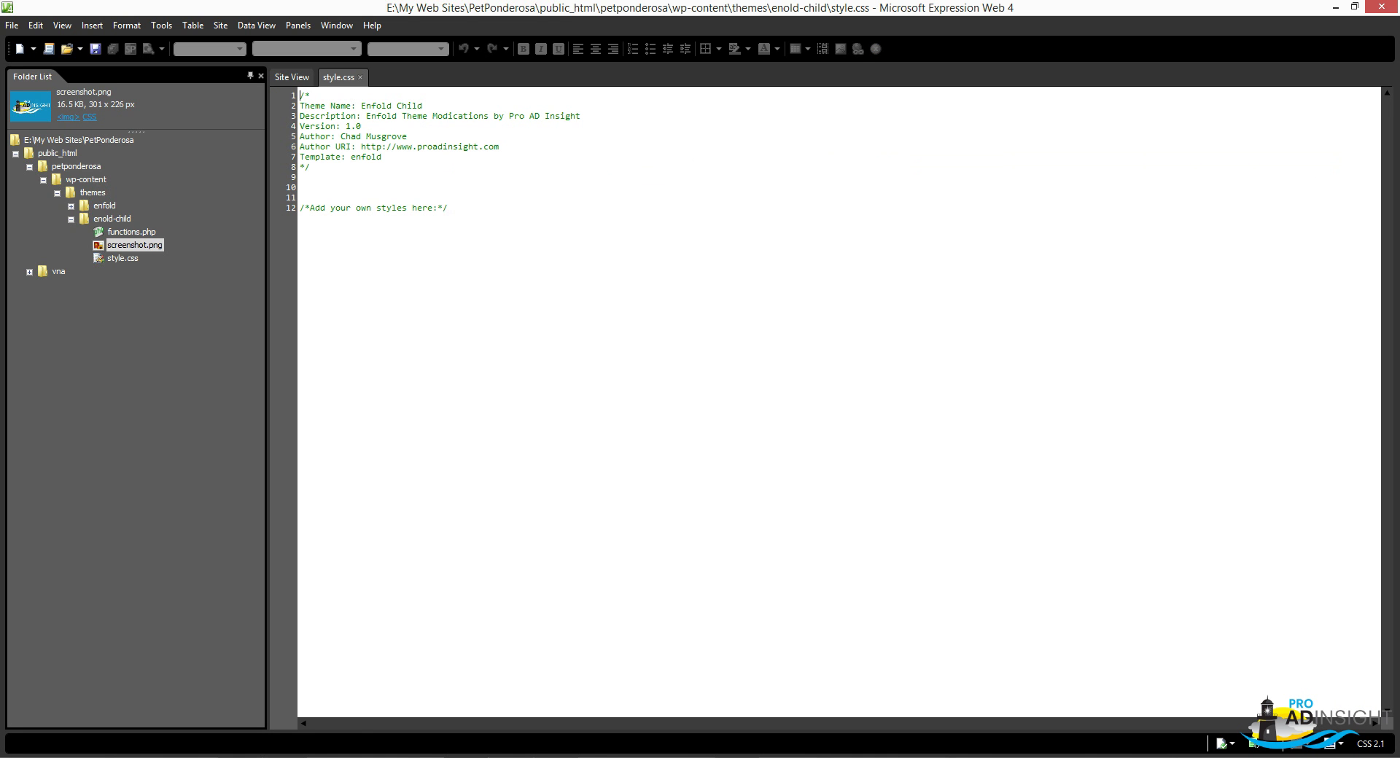
key("ctrl+F4")
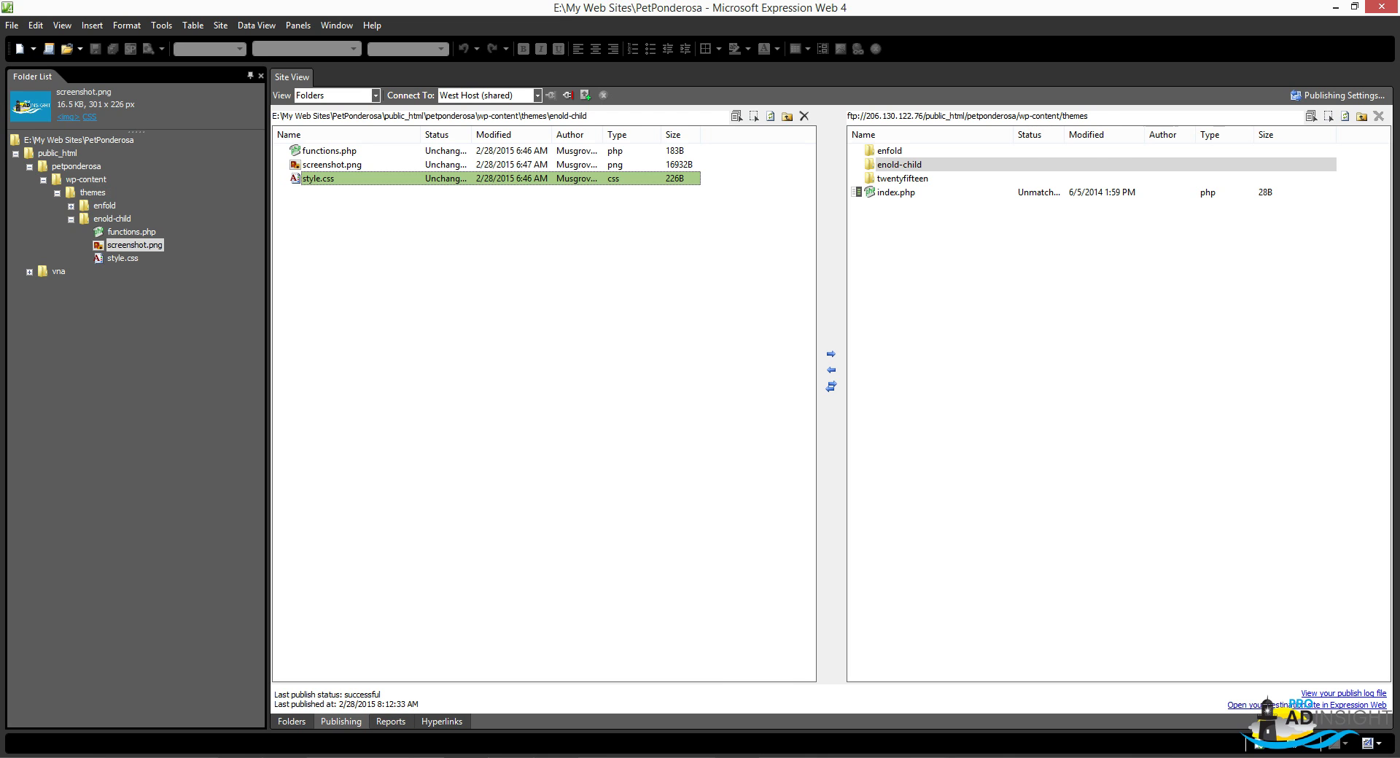
- Switch to the Pet Ponderossa WordPress admin in the browser and activate the Enfold Child theme
key("alt+Tab")
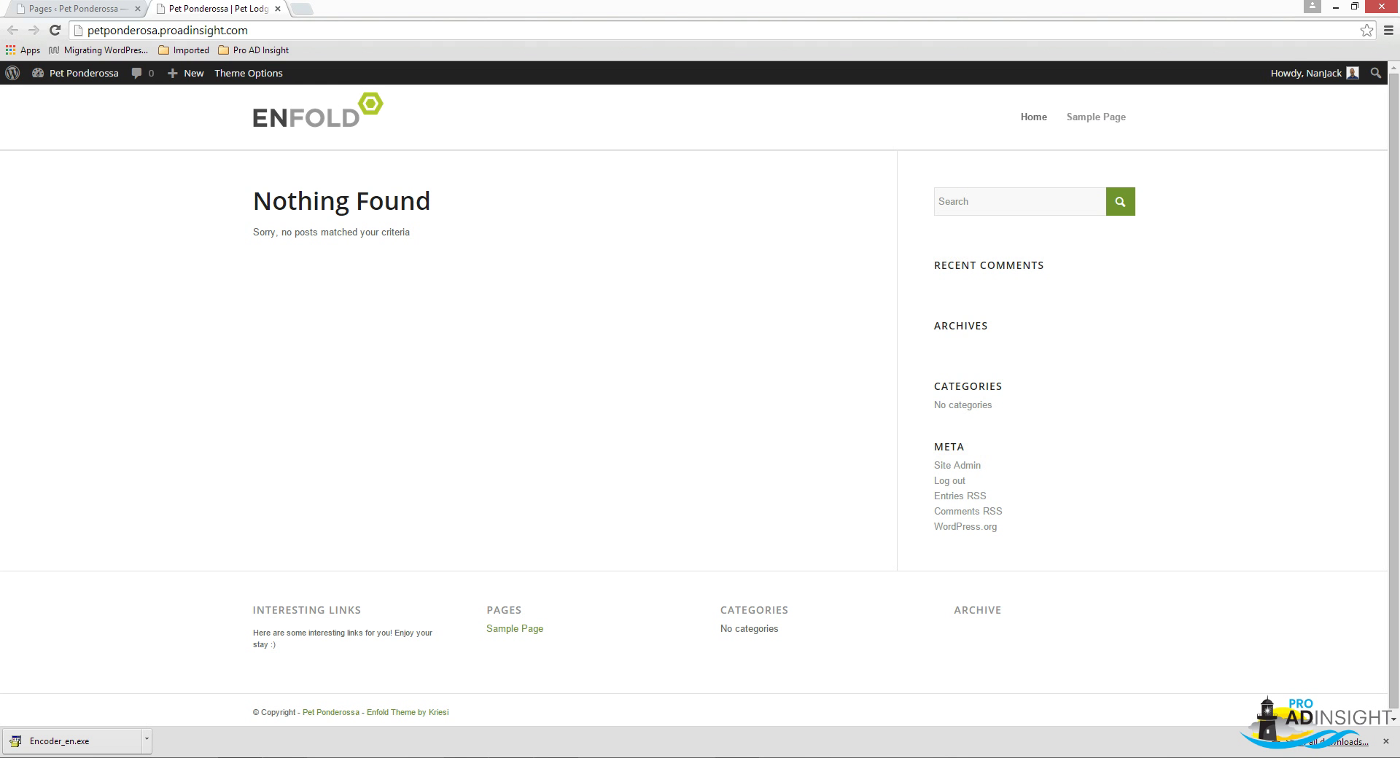
left_click(73, 9)
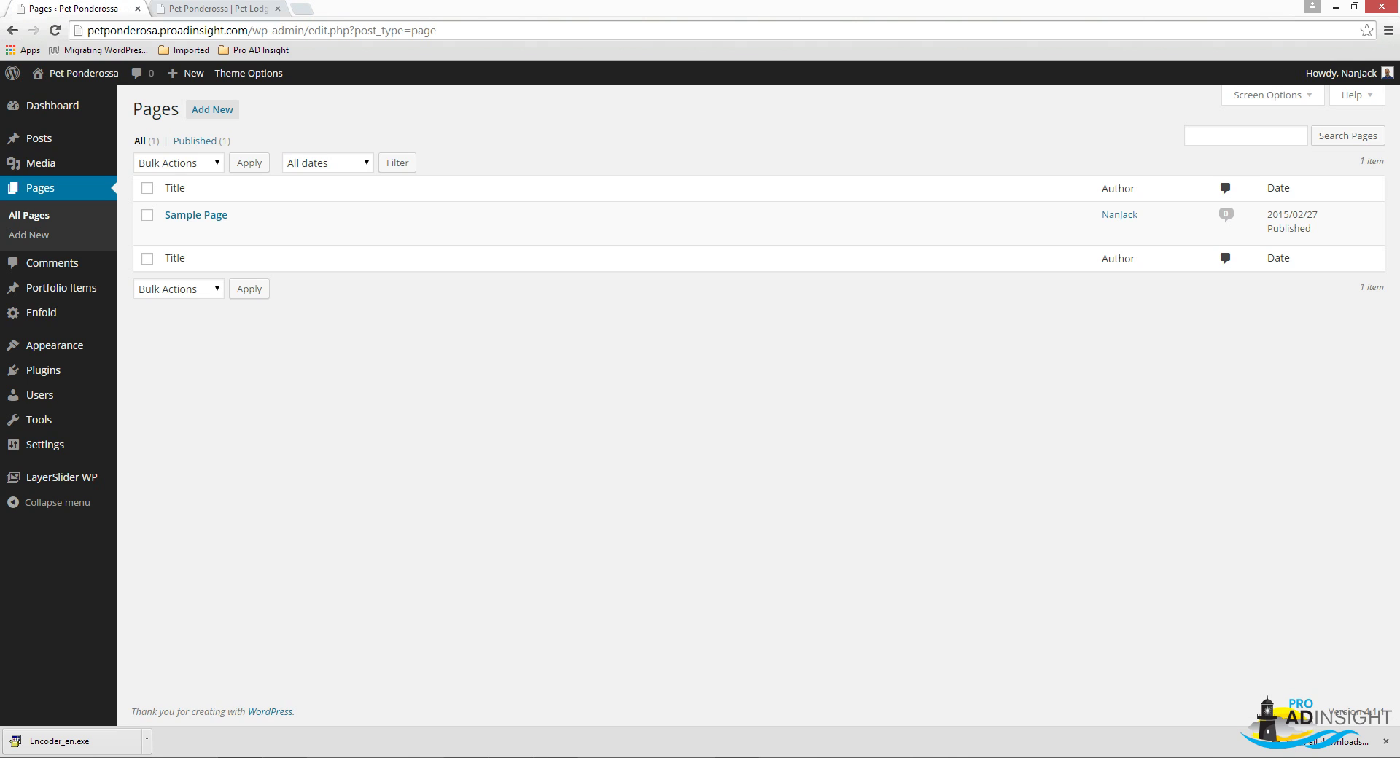
left_click(55, 345)
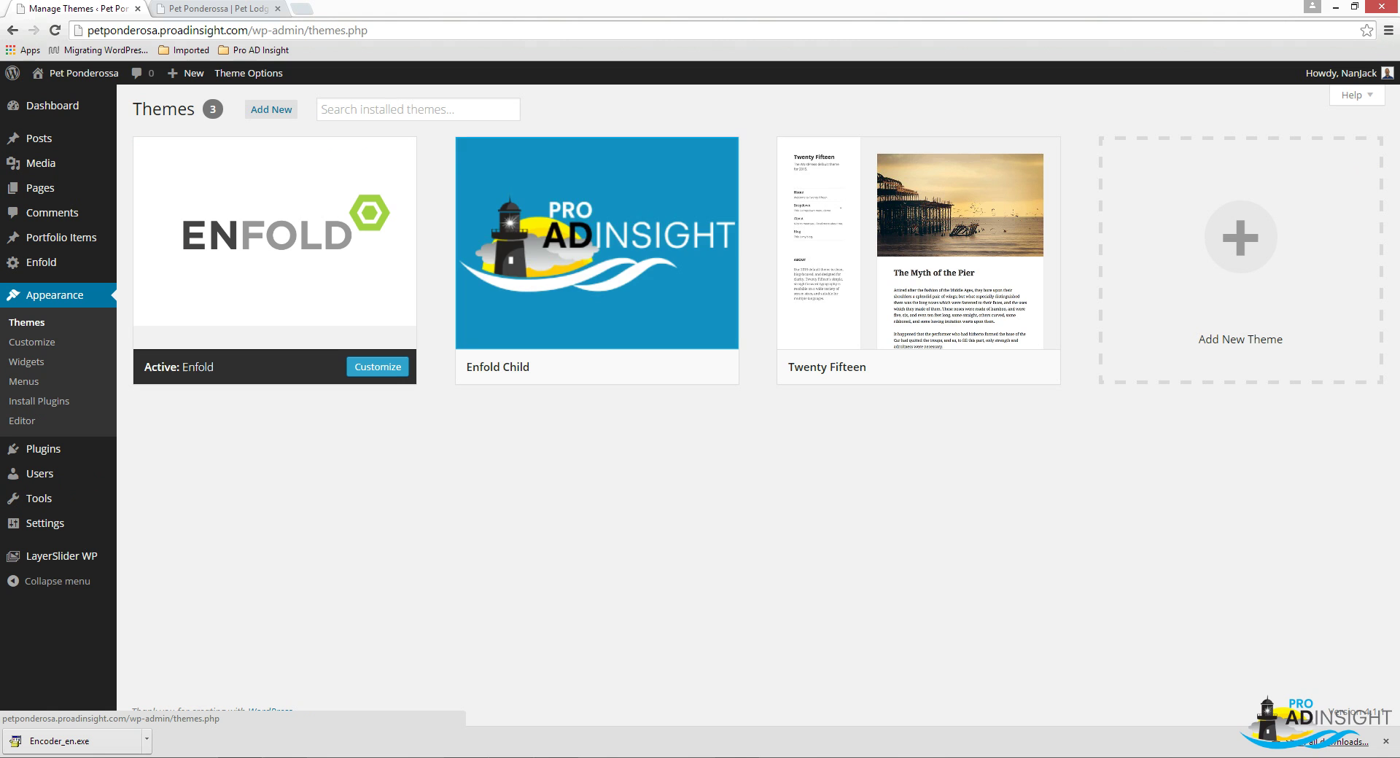
mouse_move(597, 241)
mouse_move(629, 367)
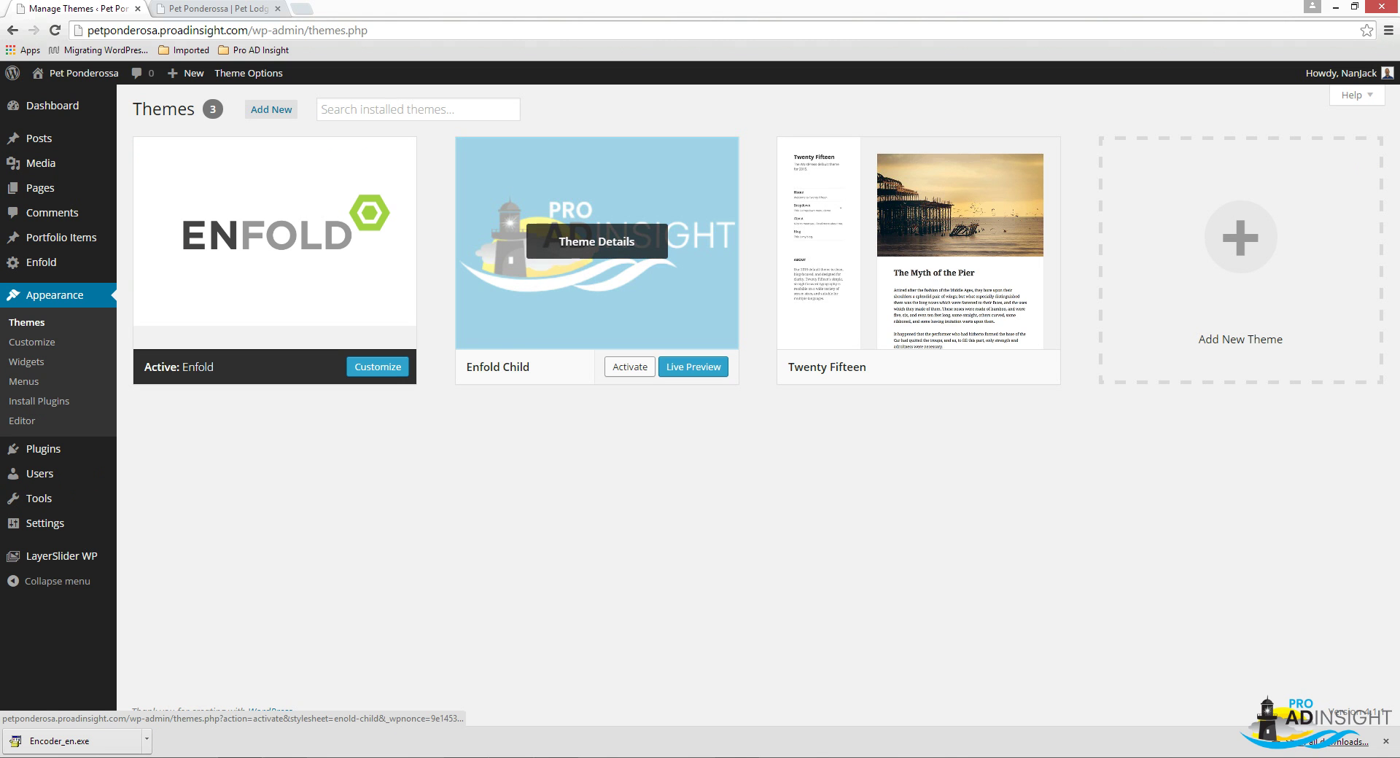
left_click(630, 367)
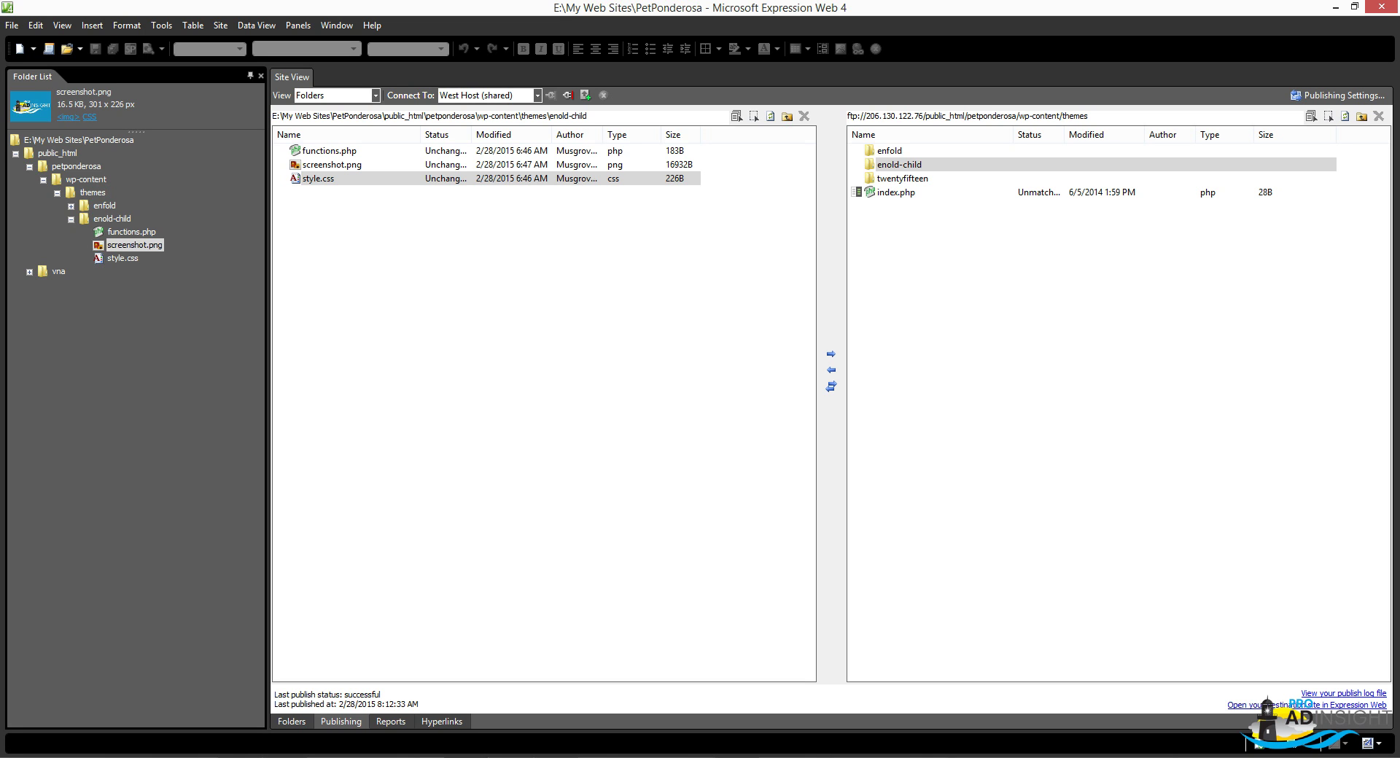
- Switch to Expression Web and expand the vna site's folders down to the contents of its enfold-child theme
left_click(29, 271)
left_click(43, 285)
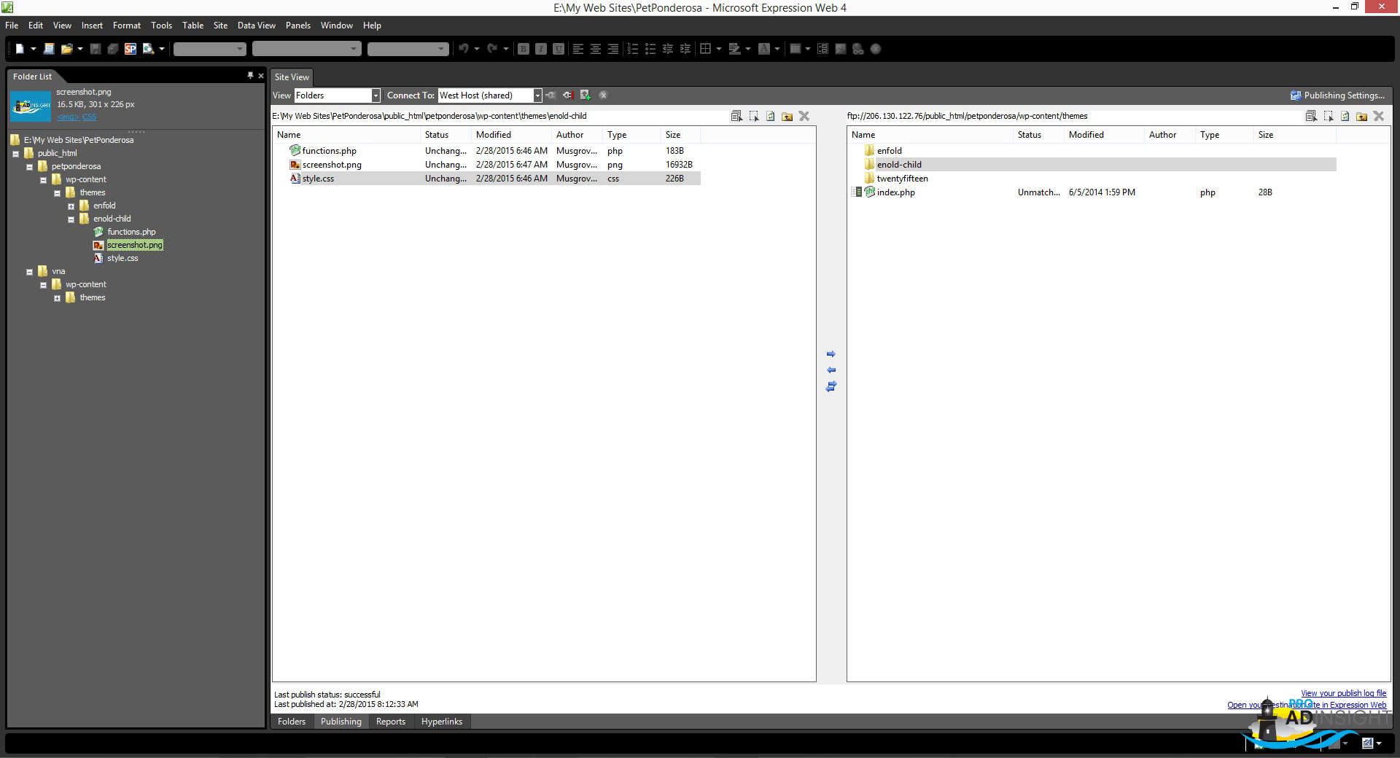
left_click(57, 298)
left_click(70, 310)
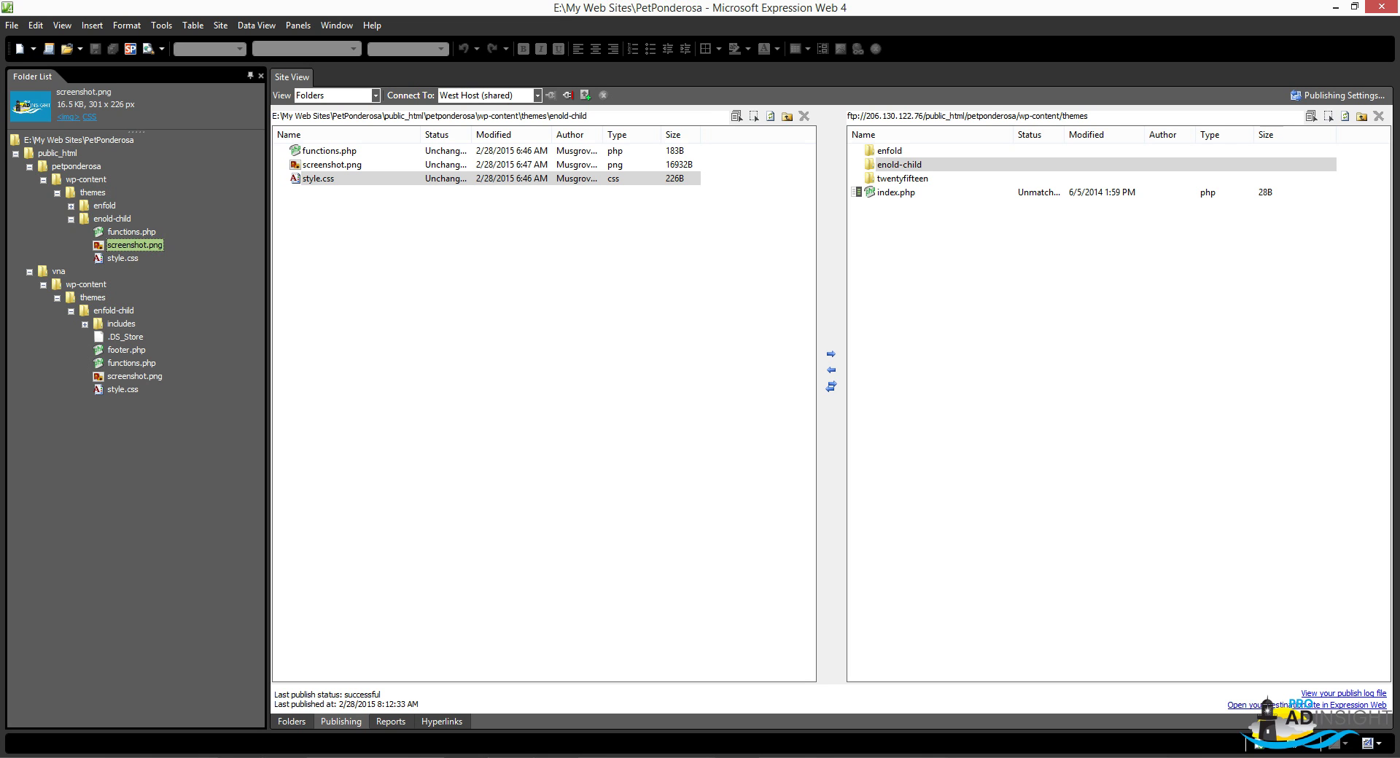
left_click(113, 310)
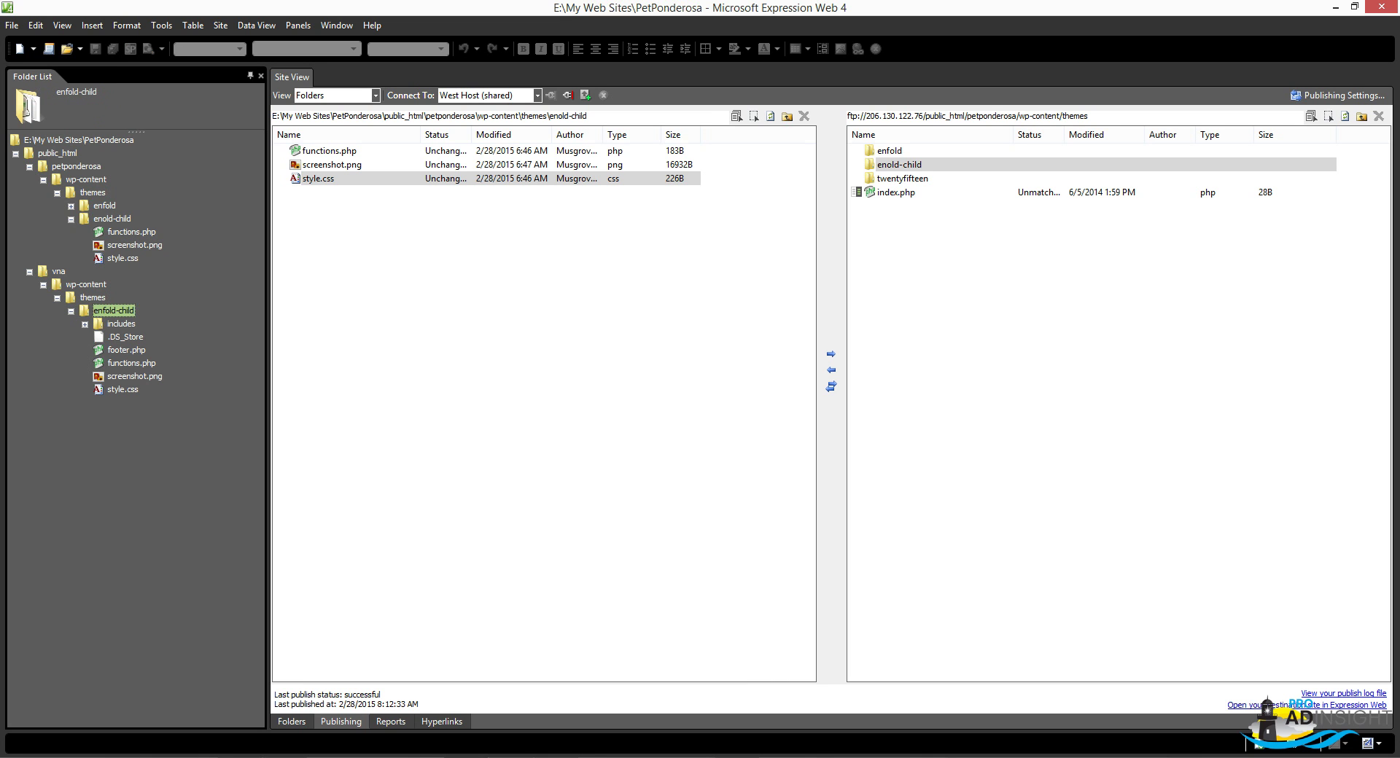
- Inspect the vna child theme's files, including helper-main-menu.php in the includes folder and style.css, and collapse the vna folder
left_click(84, 324)
left_click(161, 336)
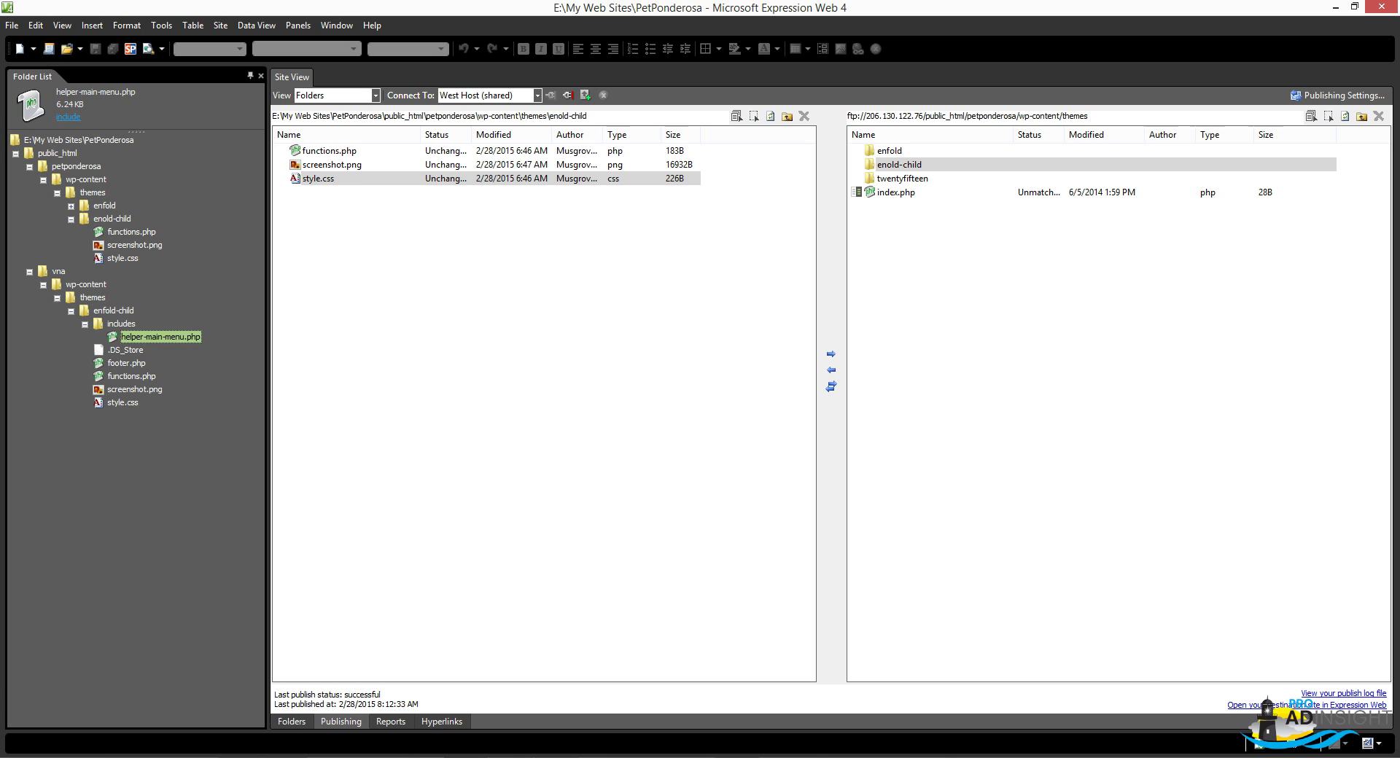
key("F2")
left_click(124, 350)
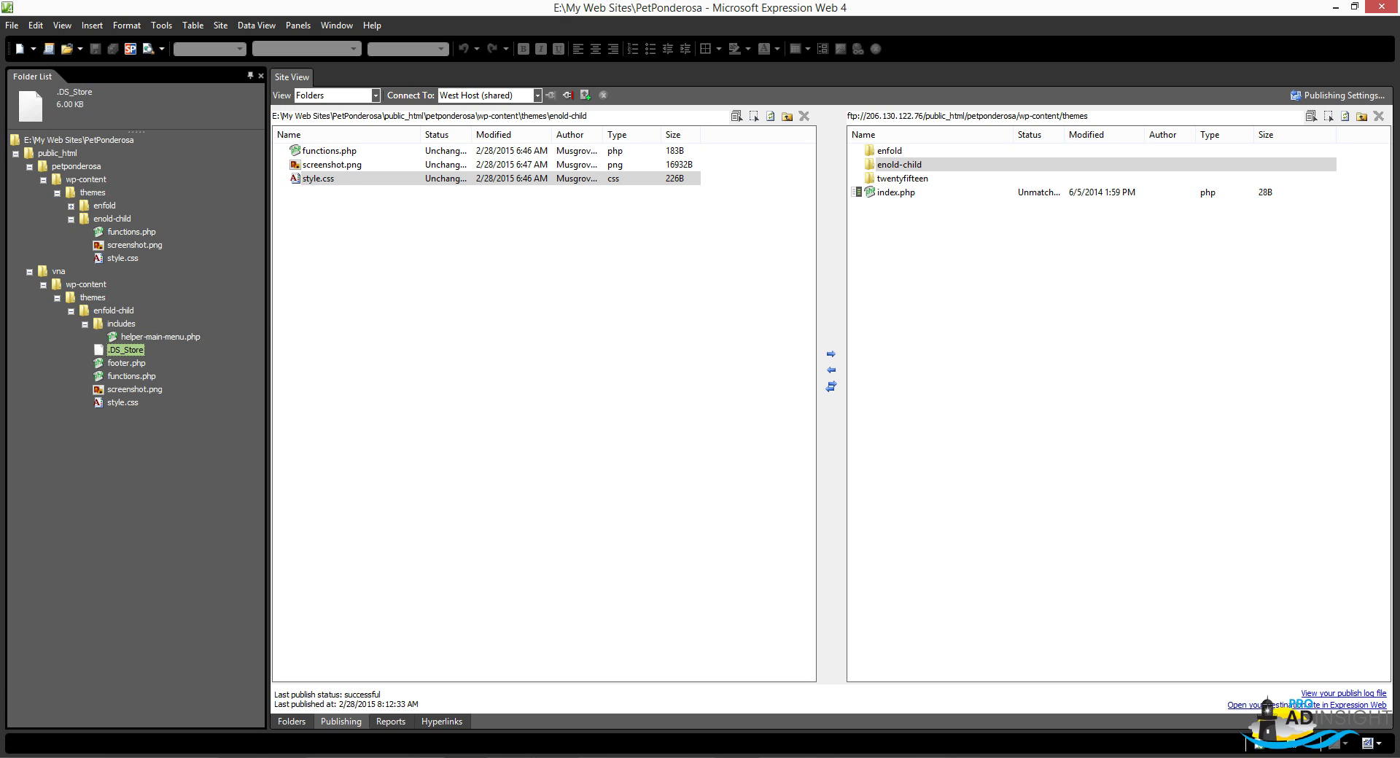
left_click(160, 337)
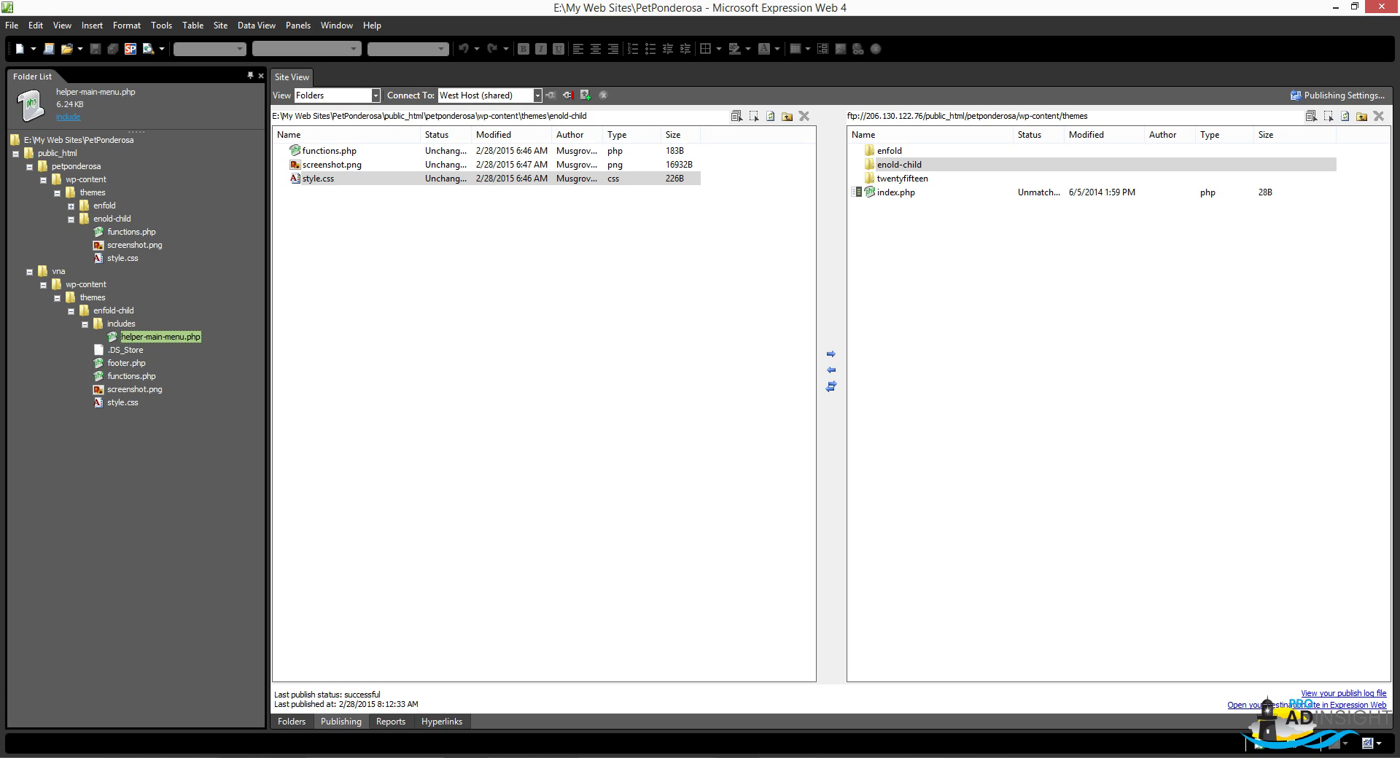
left_click(123, 402)
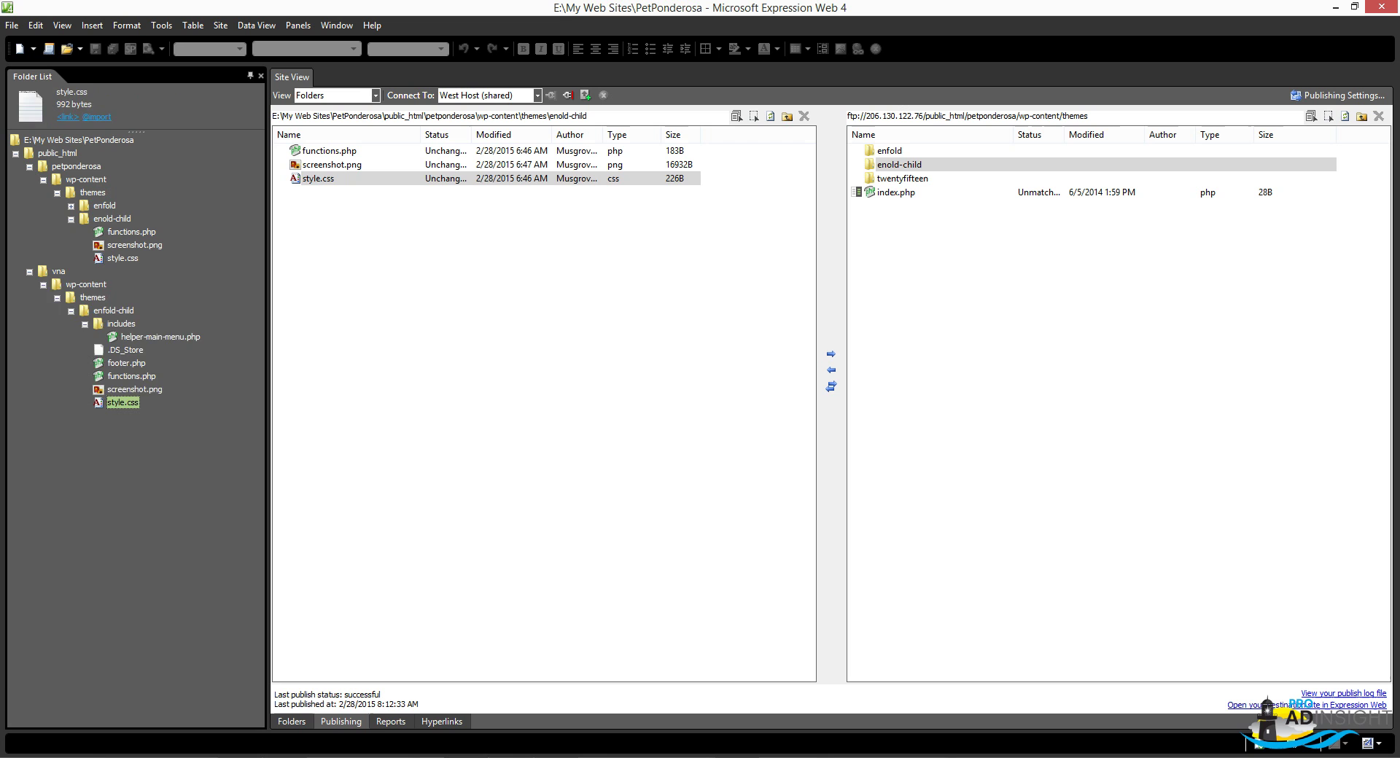
left_click(29, 271)
left_click(500, 292)
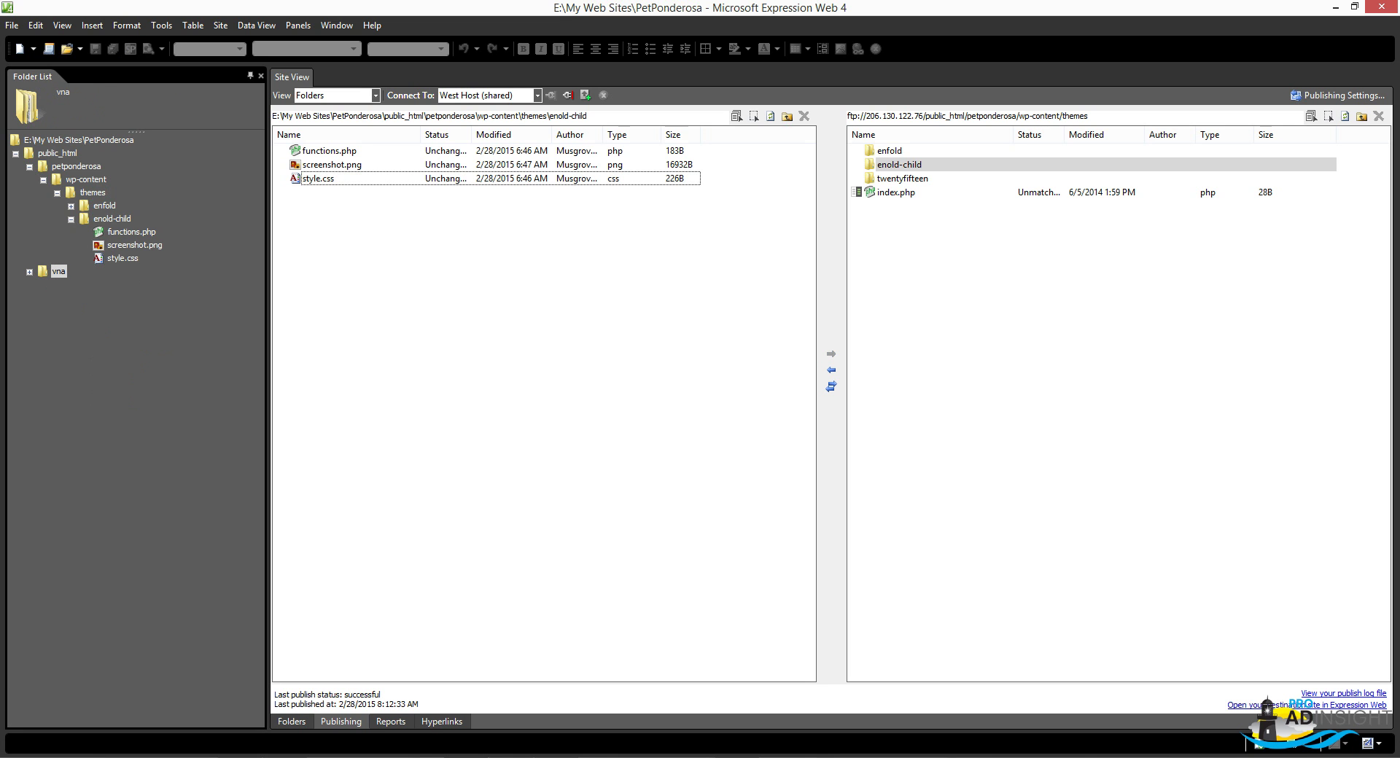
- Switch to File Explorer and open the inner documentation folder within the enfold theme package
key("alt+Tab")
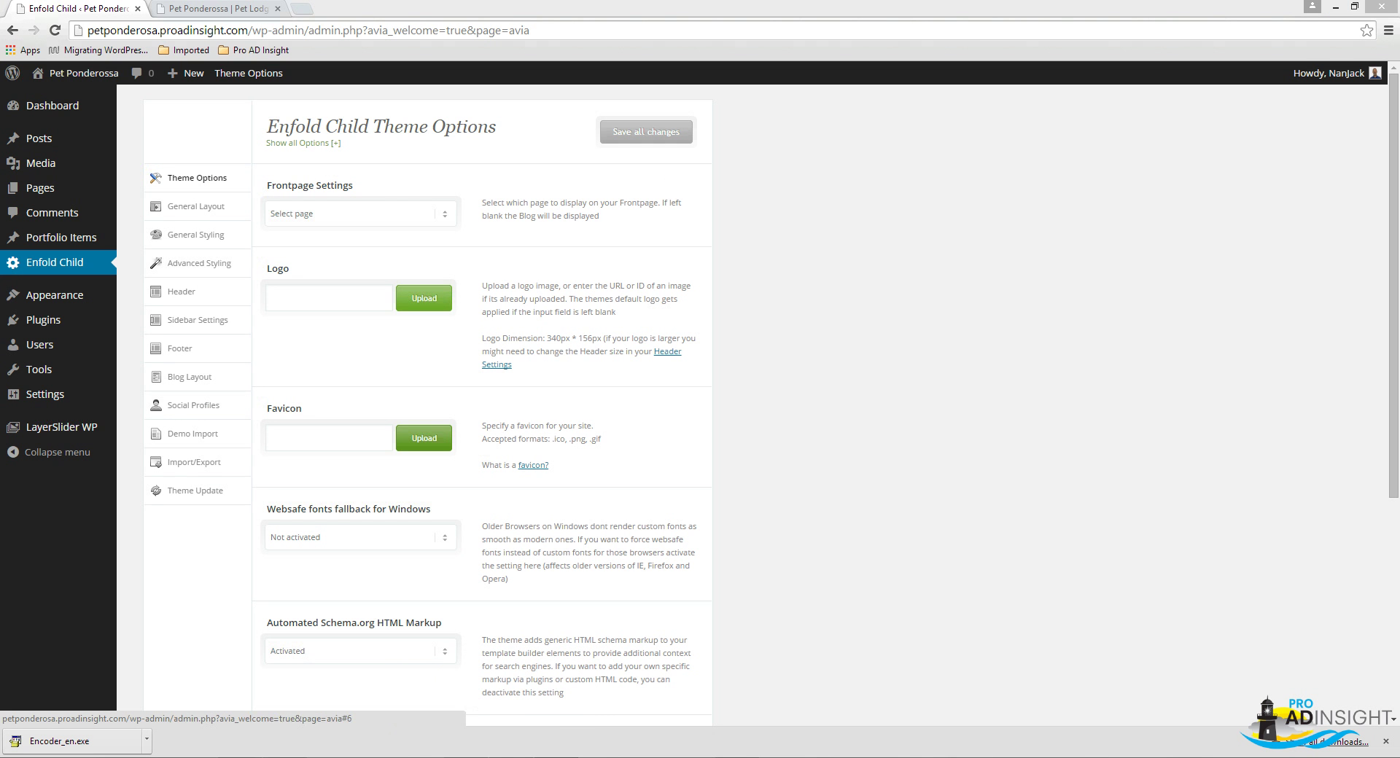
key("alt+Tab")
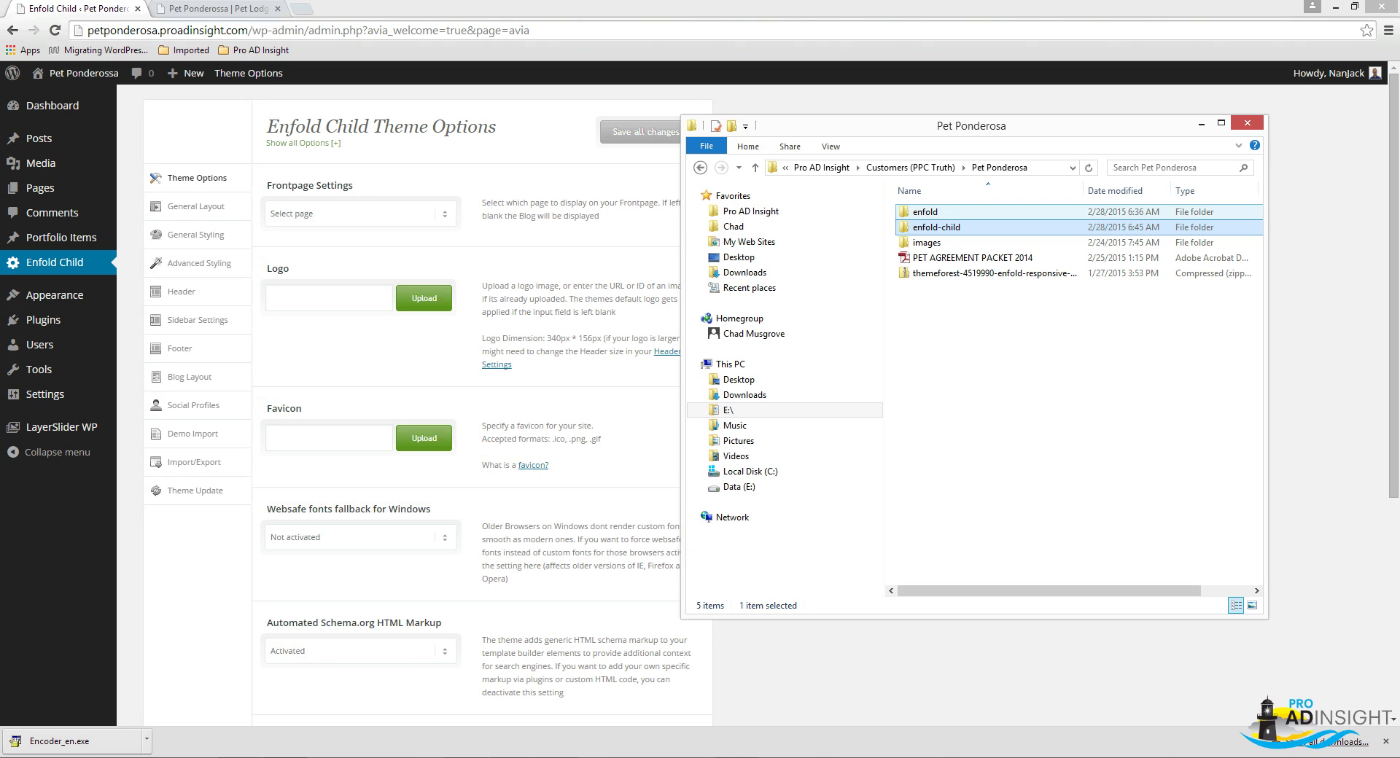
double_click(925, 212)
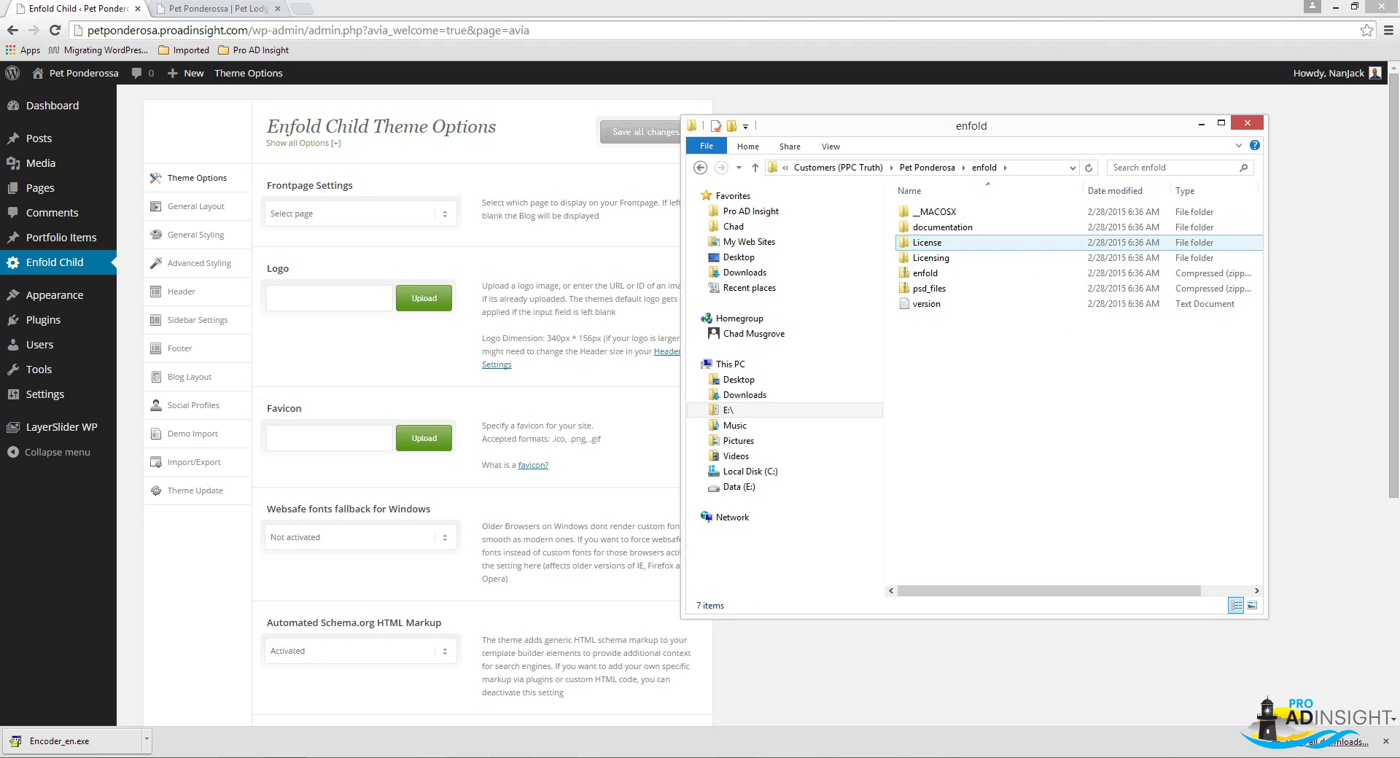
double_click(942, 227)
double_click(942, 242)
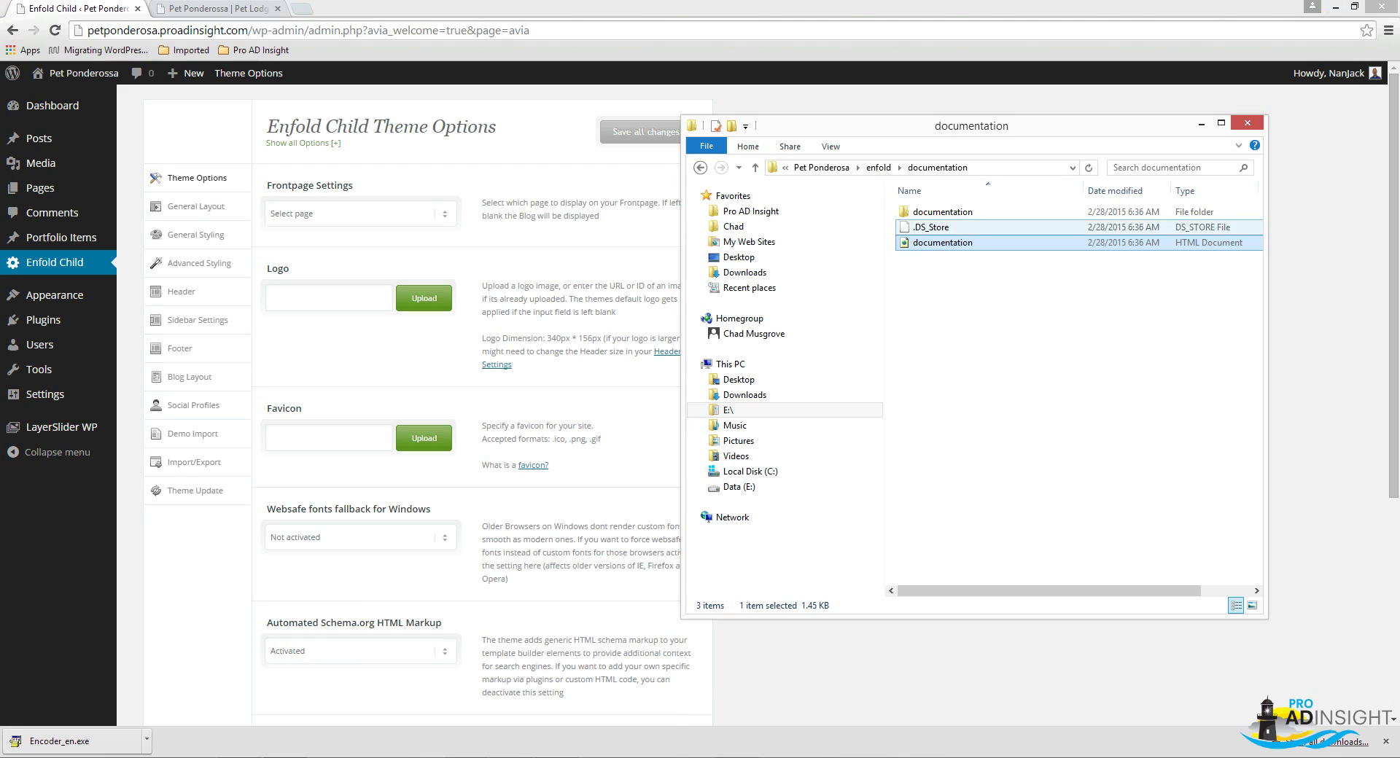
double_click(942, 211)
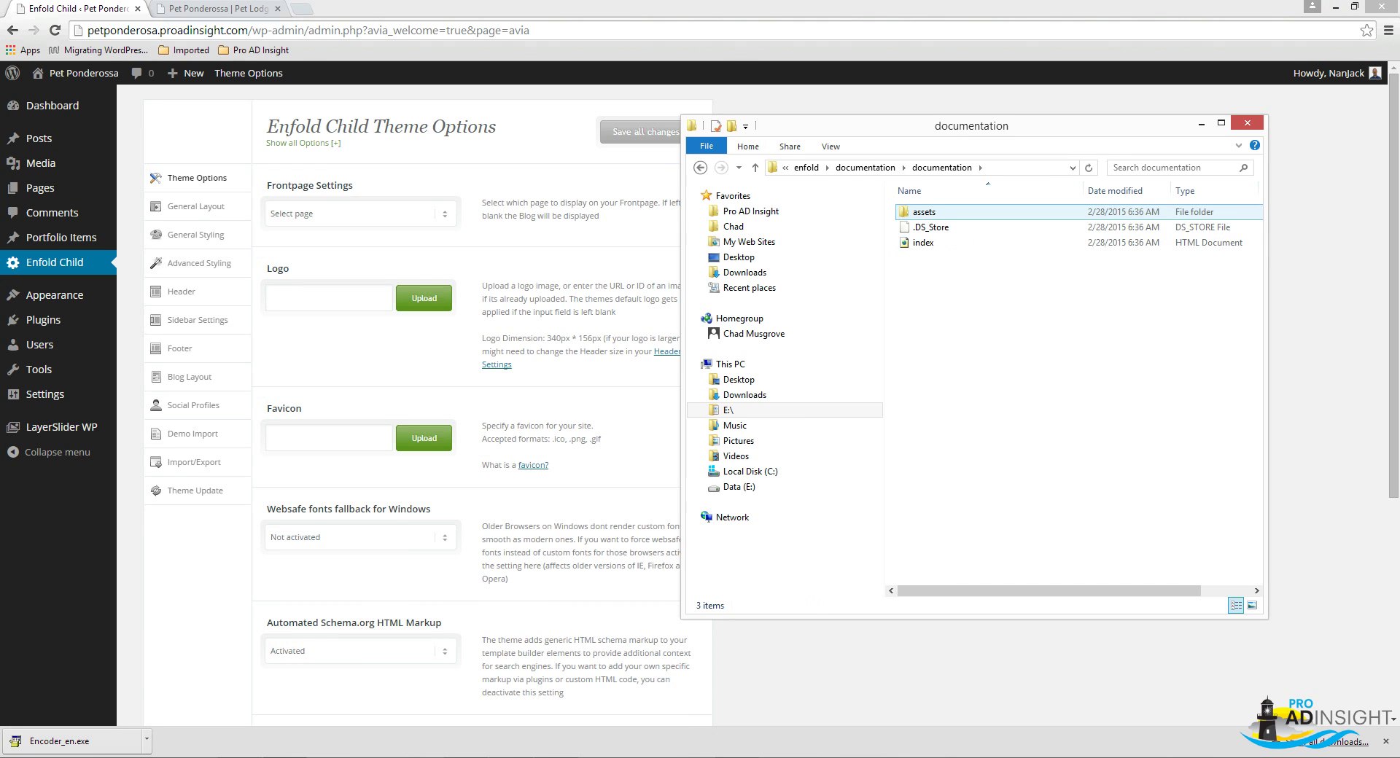
double_click(923, 242)
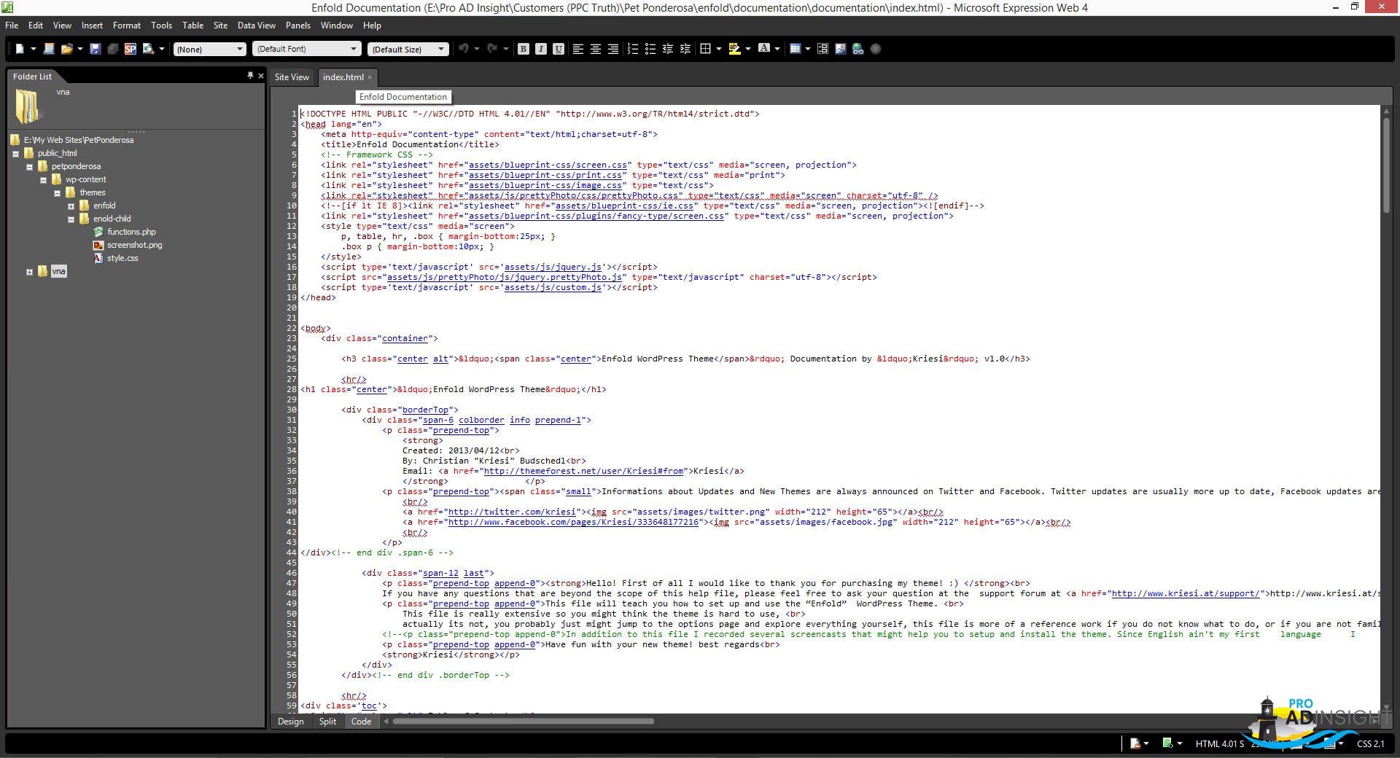
left_click(370, 76)
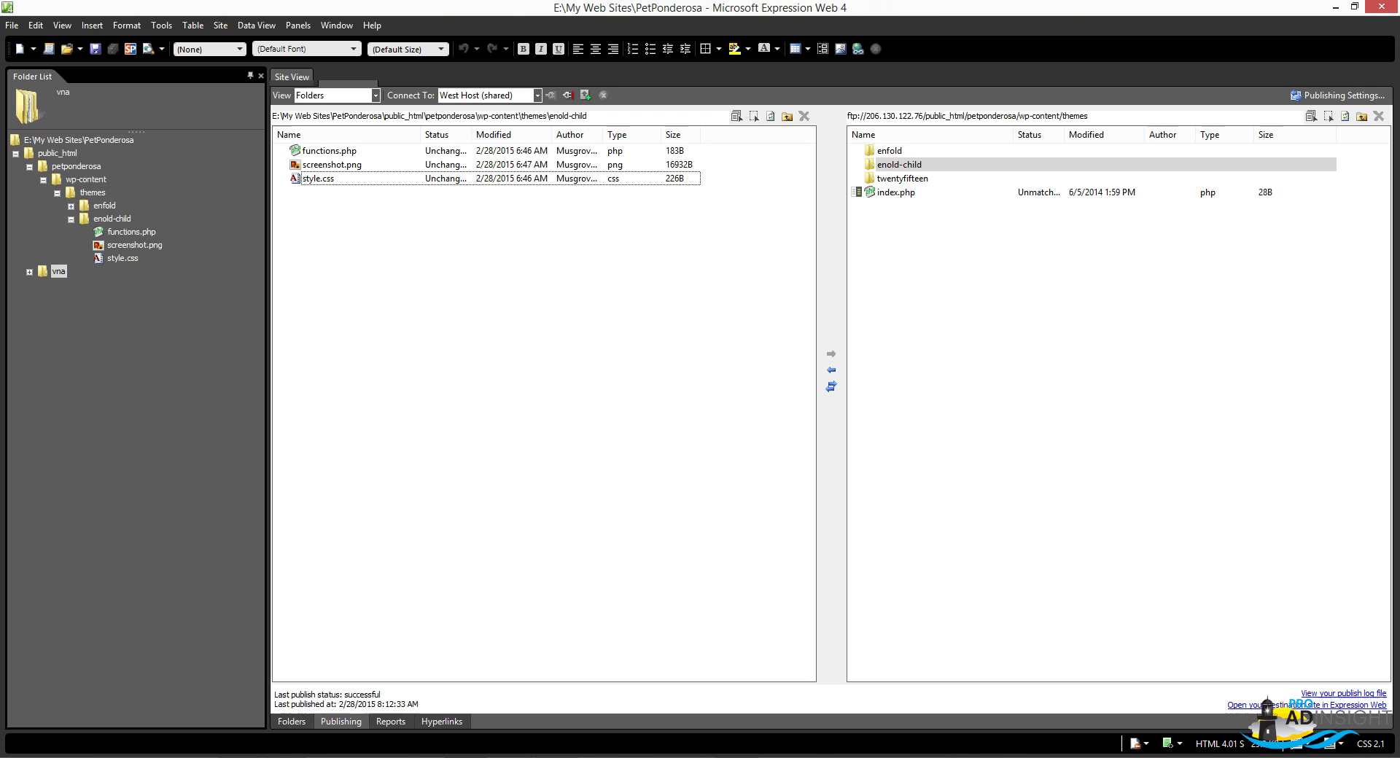
left_click(1336, 7)
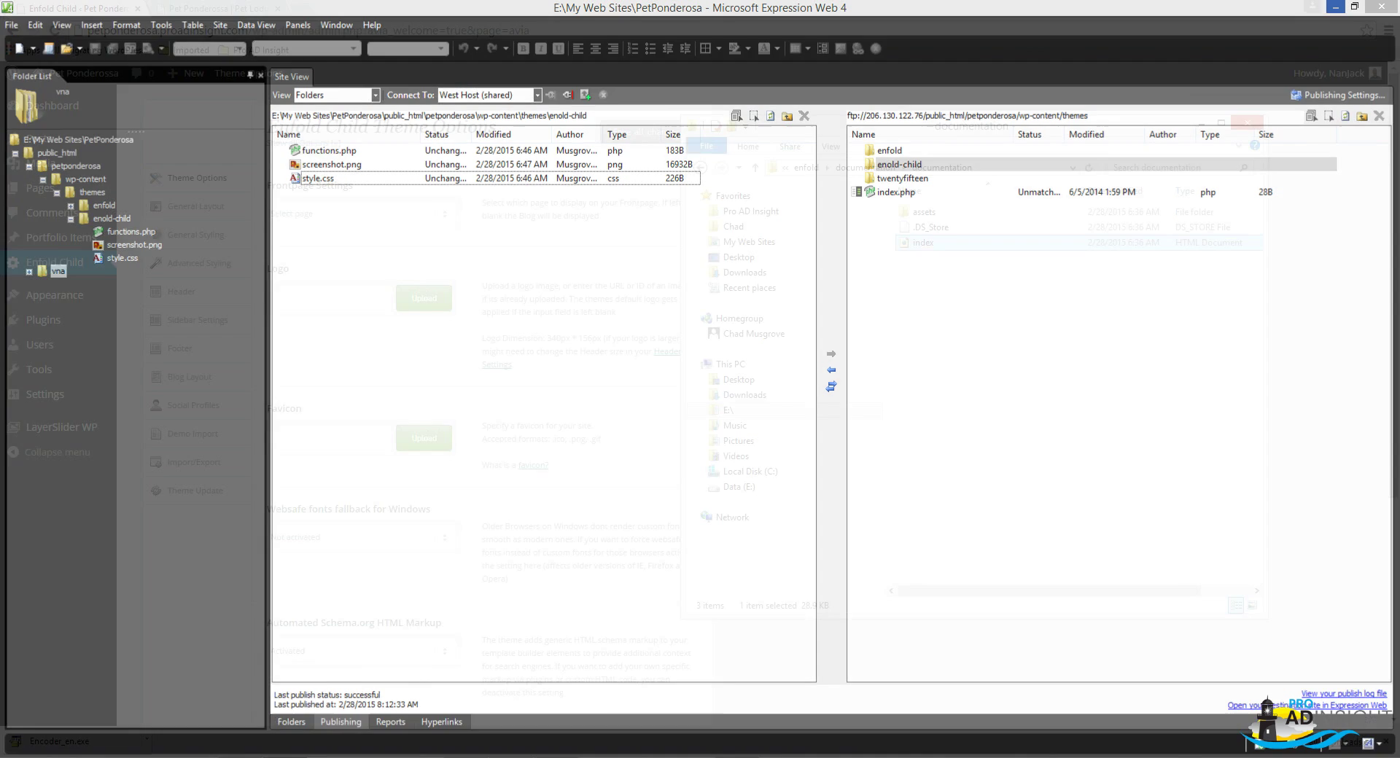
- Open the theme's index documentation file in Chrome and review its table of contents, folder structure, installation, menu and styling sections
right_click(918, 243)
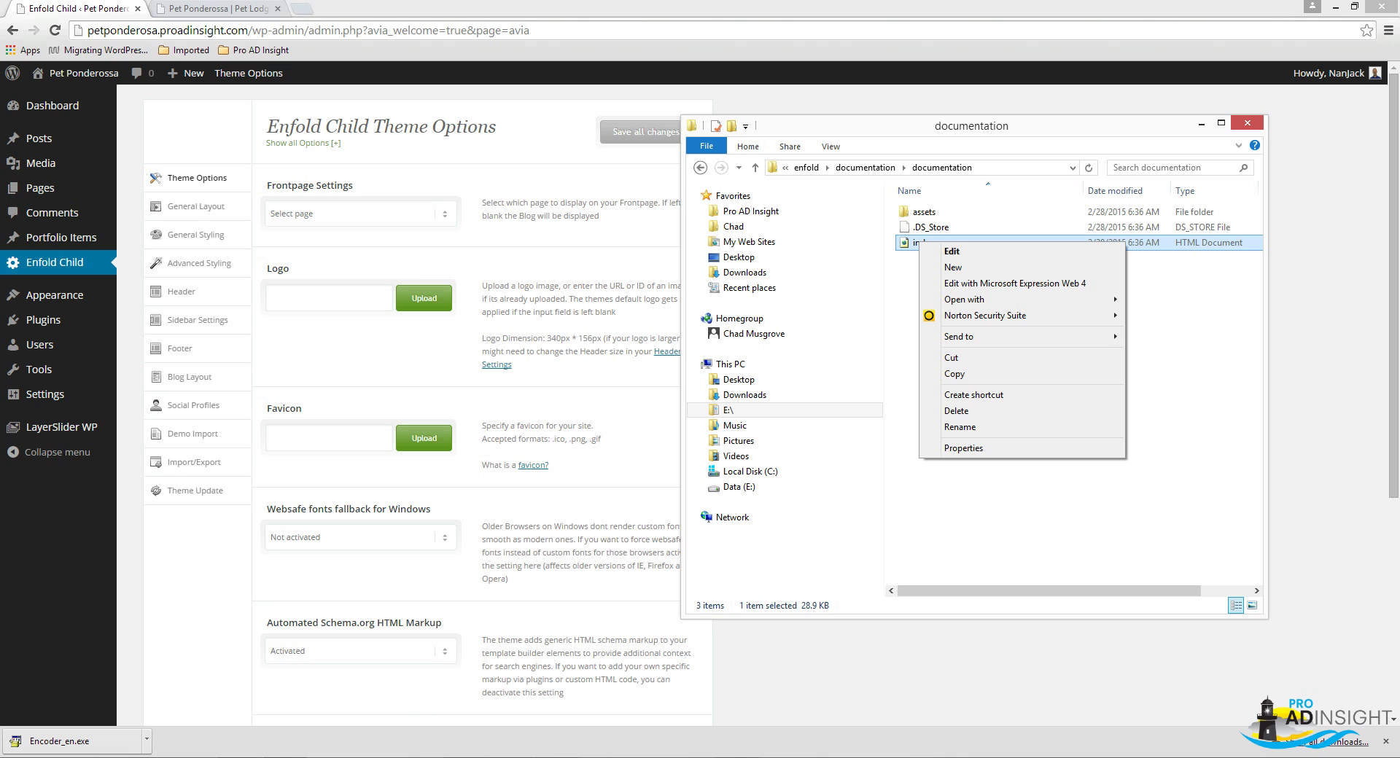
mouse_move(1020, 298)
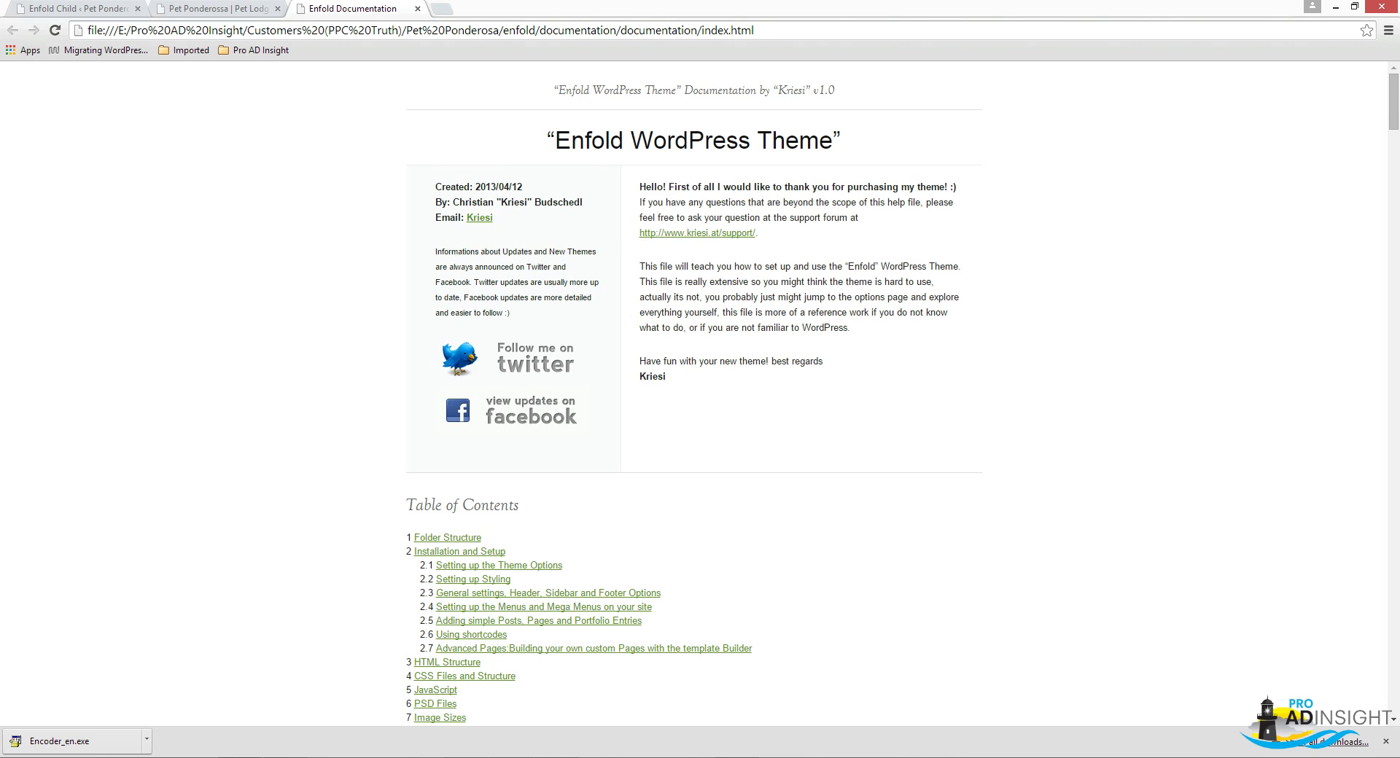
scroll(546, 437, "down", 6)
scroll(546, 422, "up", 4)
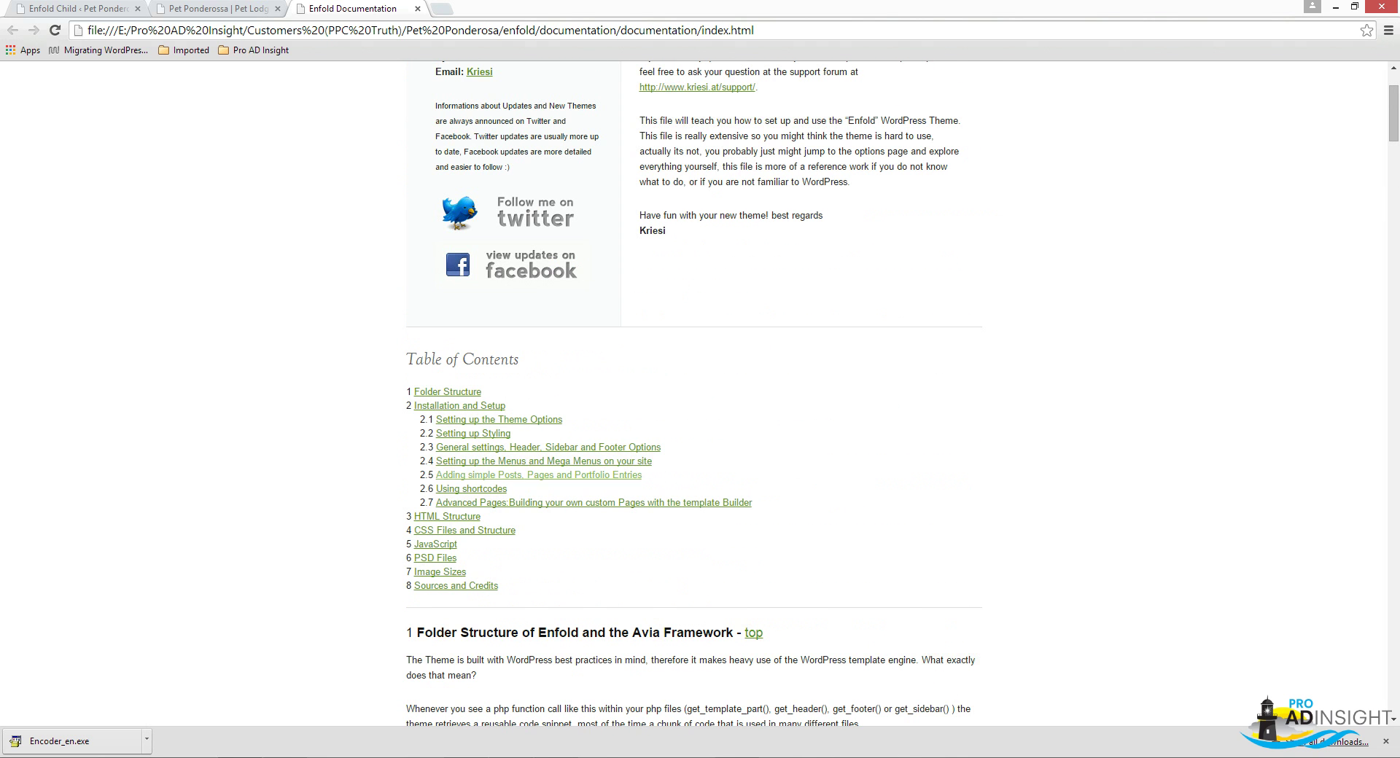
scroll(466, 532, "down", 10)
scroll(692, 397, "down", 20)
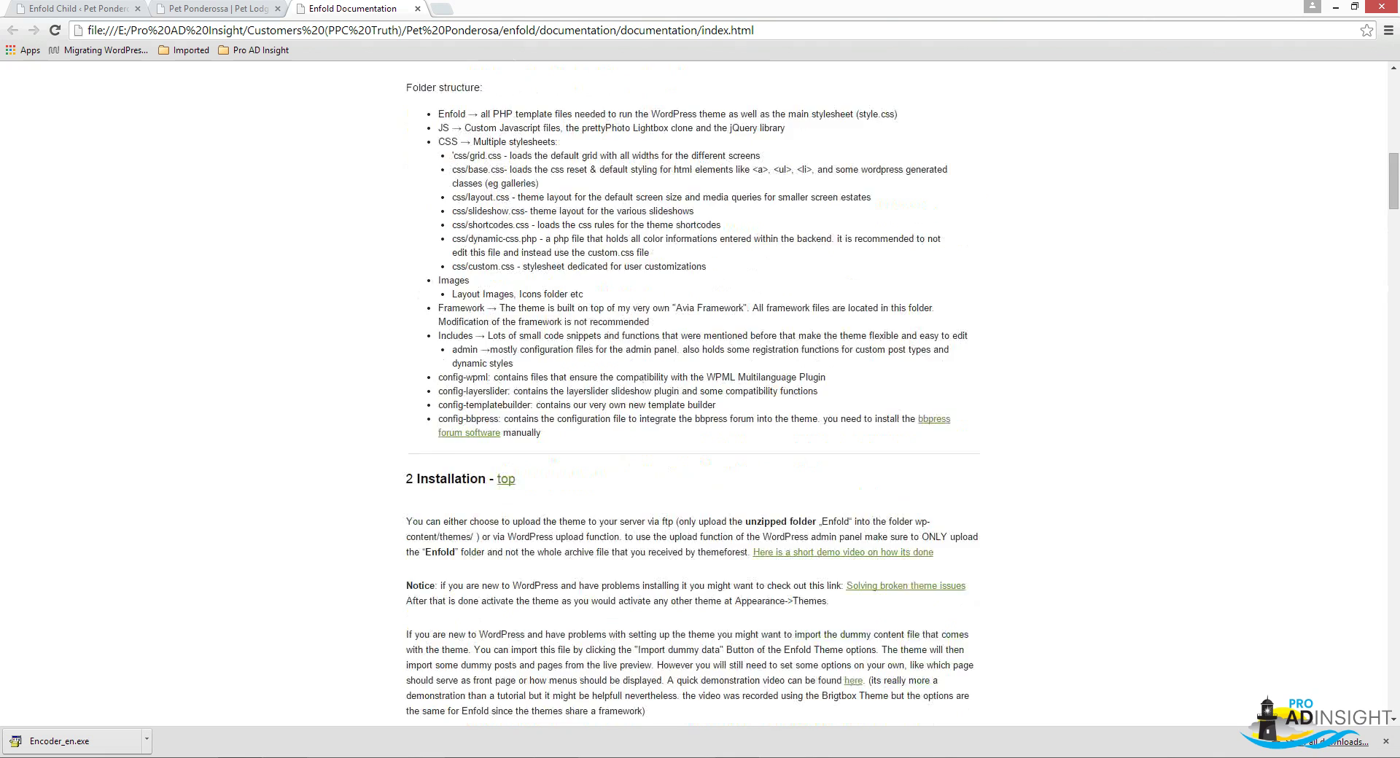
scroll(692, 397, "down", 15)
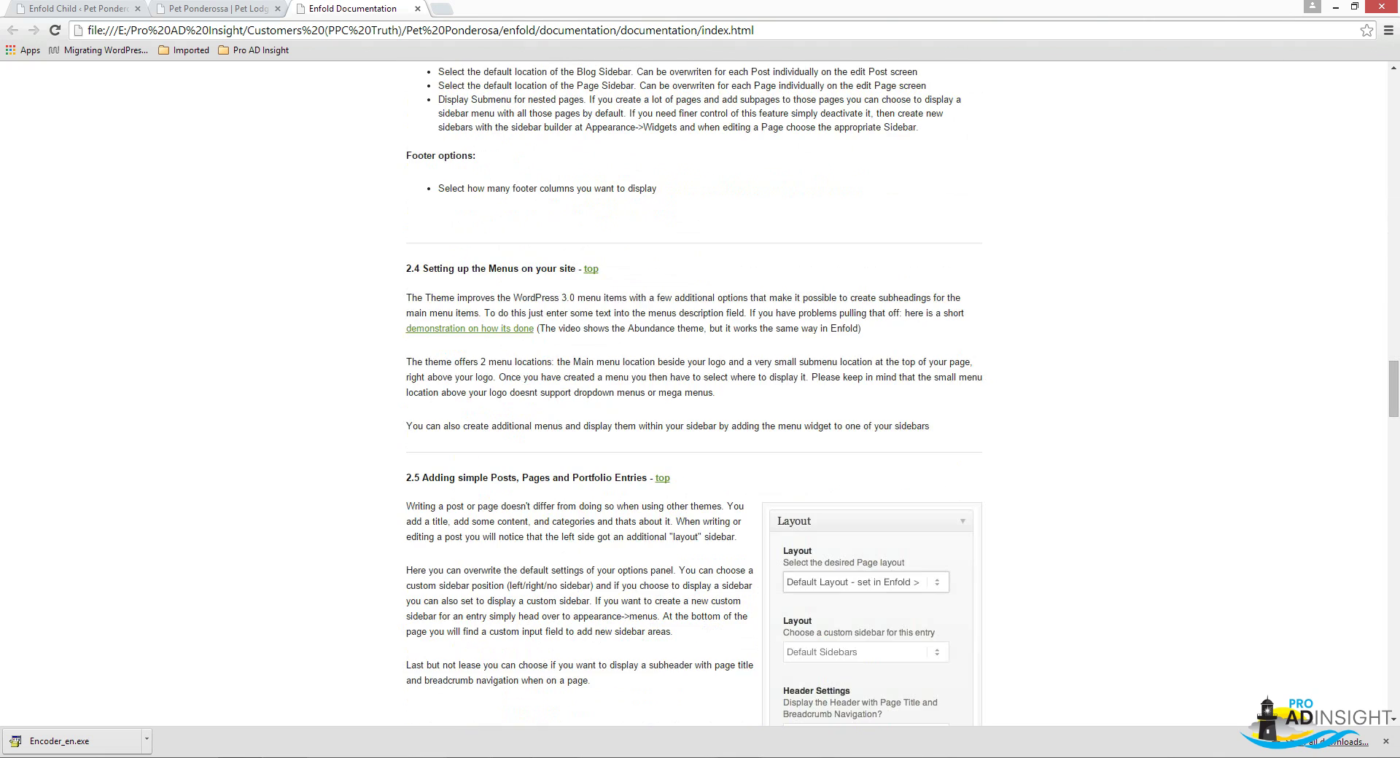
scroll(693, 397, "up", 10)
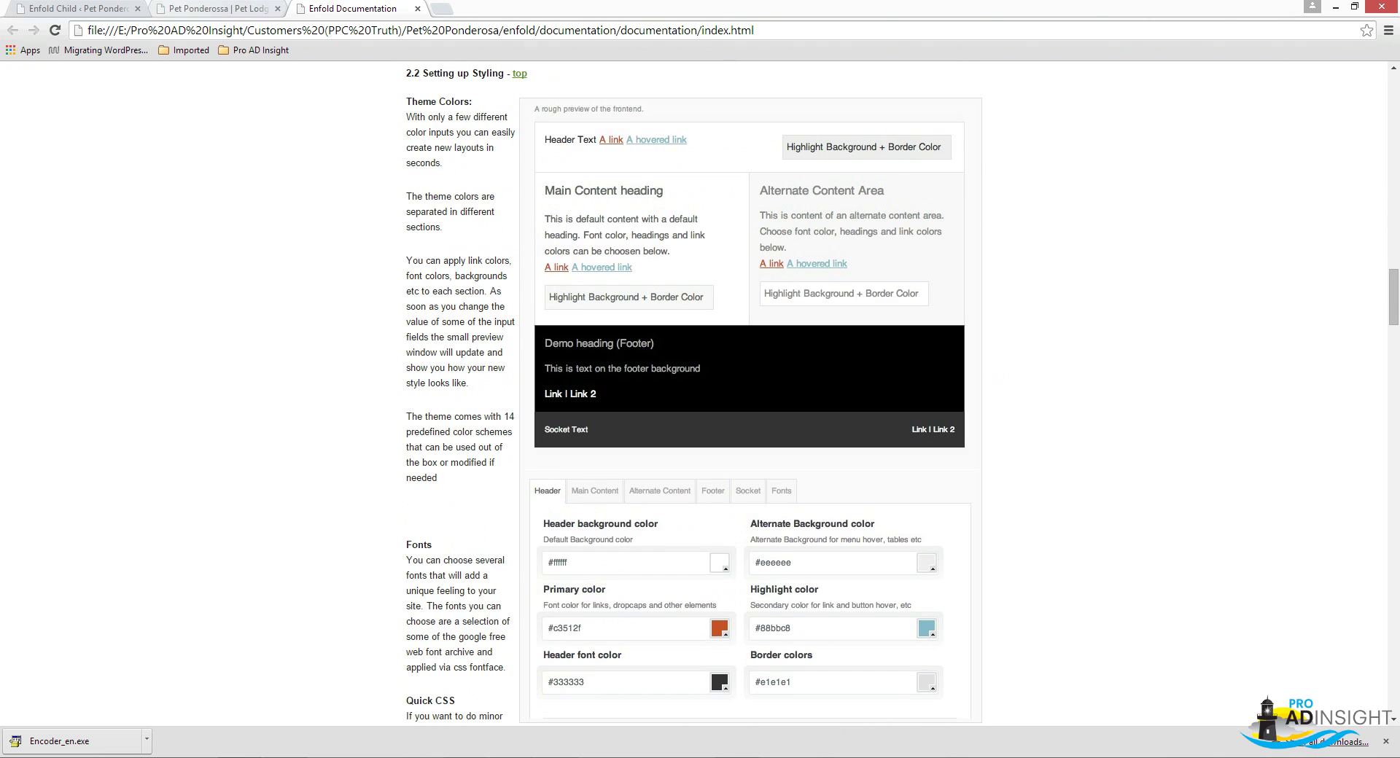
- View the site's front page and return to the Enfold Child Theme Options page
left_click(217, 8)
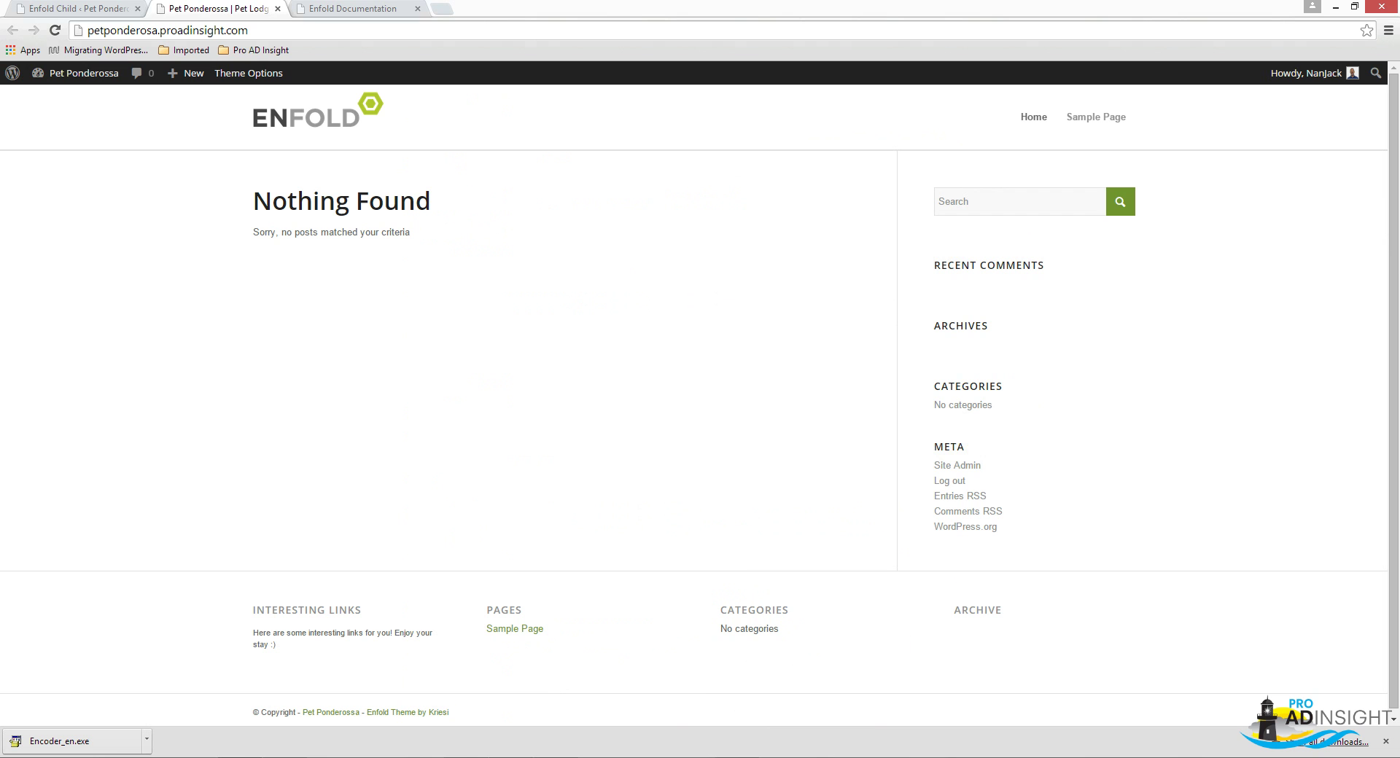
key("ctrl+1")
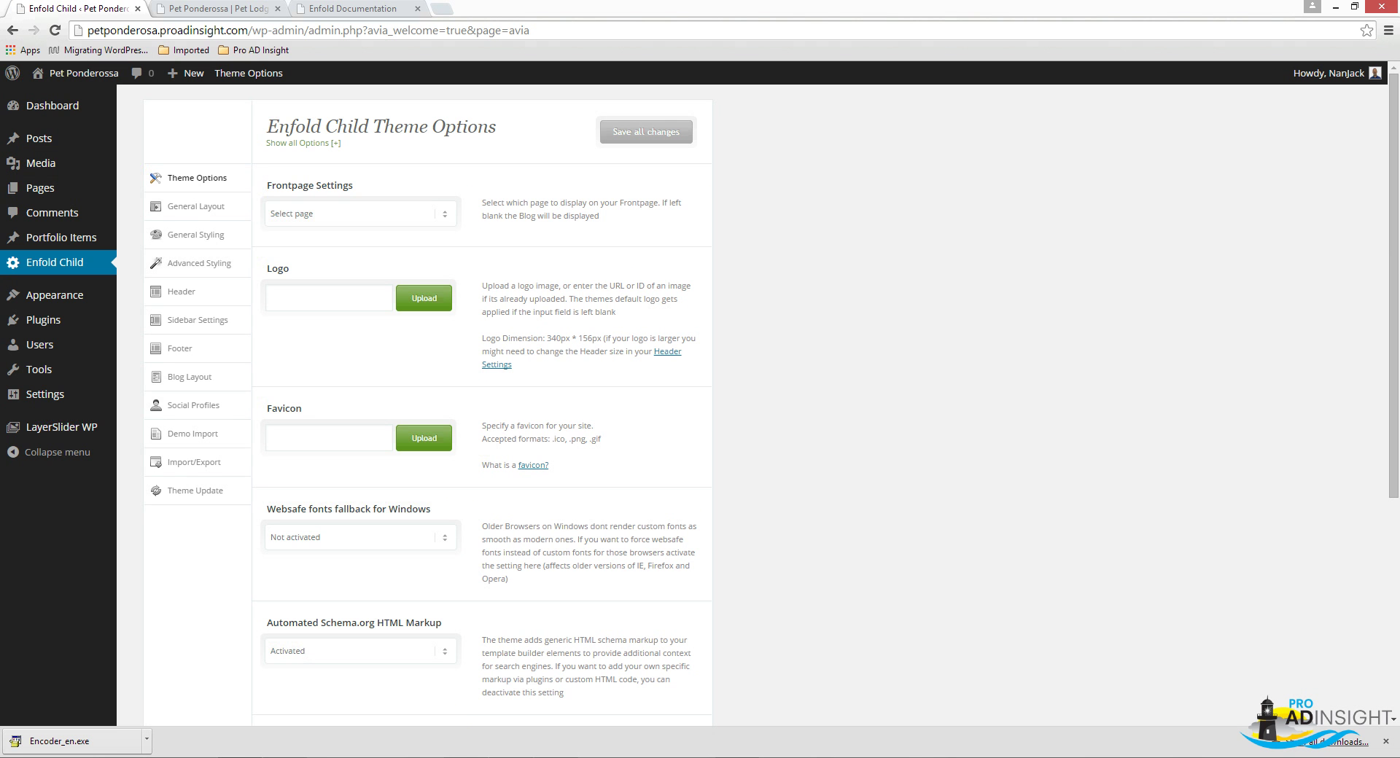
- Open the page for adding new plugins and search the plugin directory for "yoast seo"
mouse_move(55, 295)
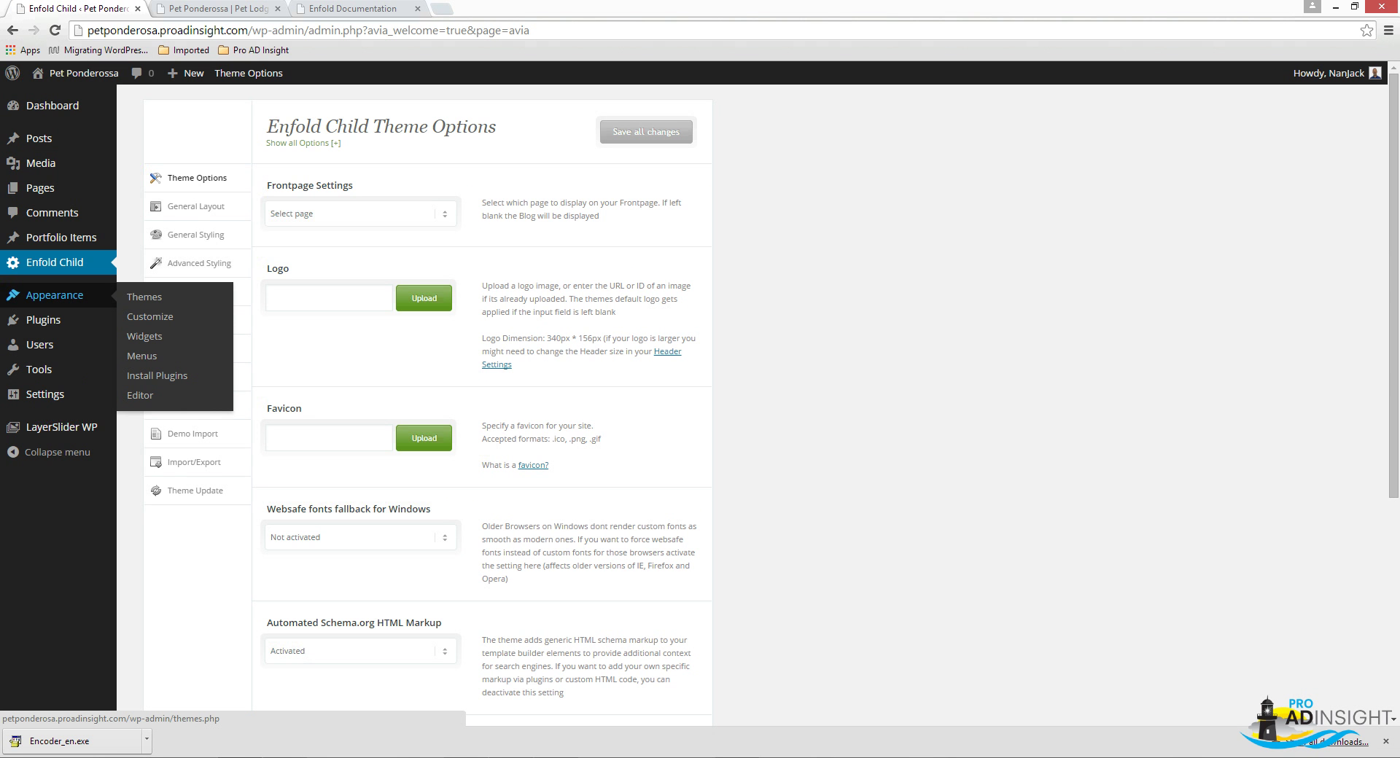
mouse_move(43, 320)
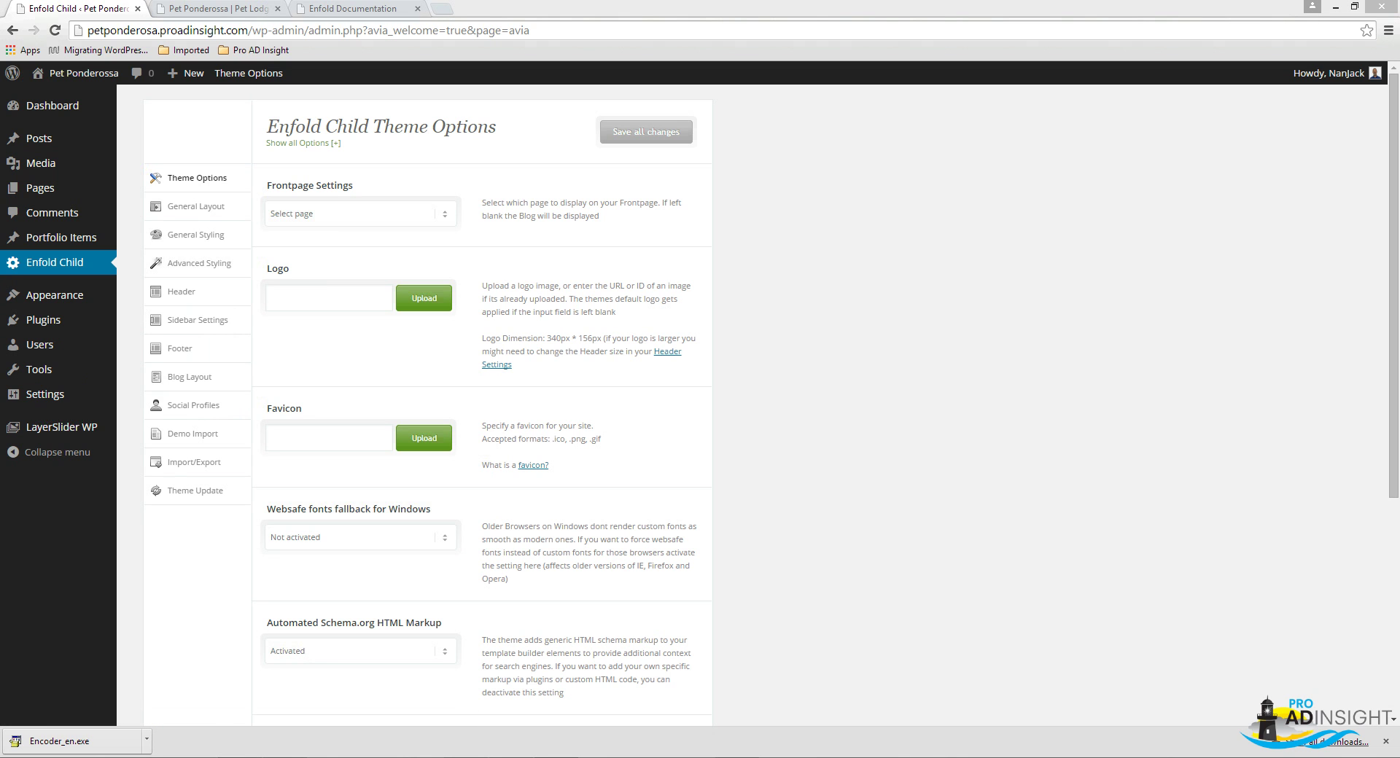
left_click(43, 319)
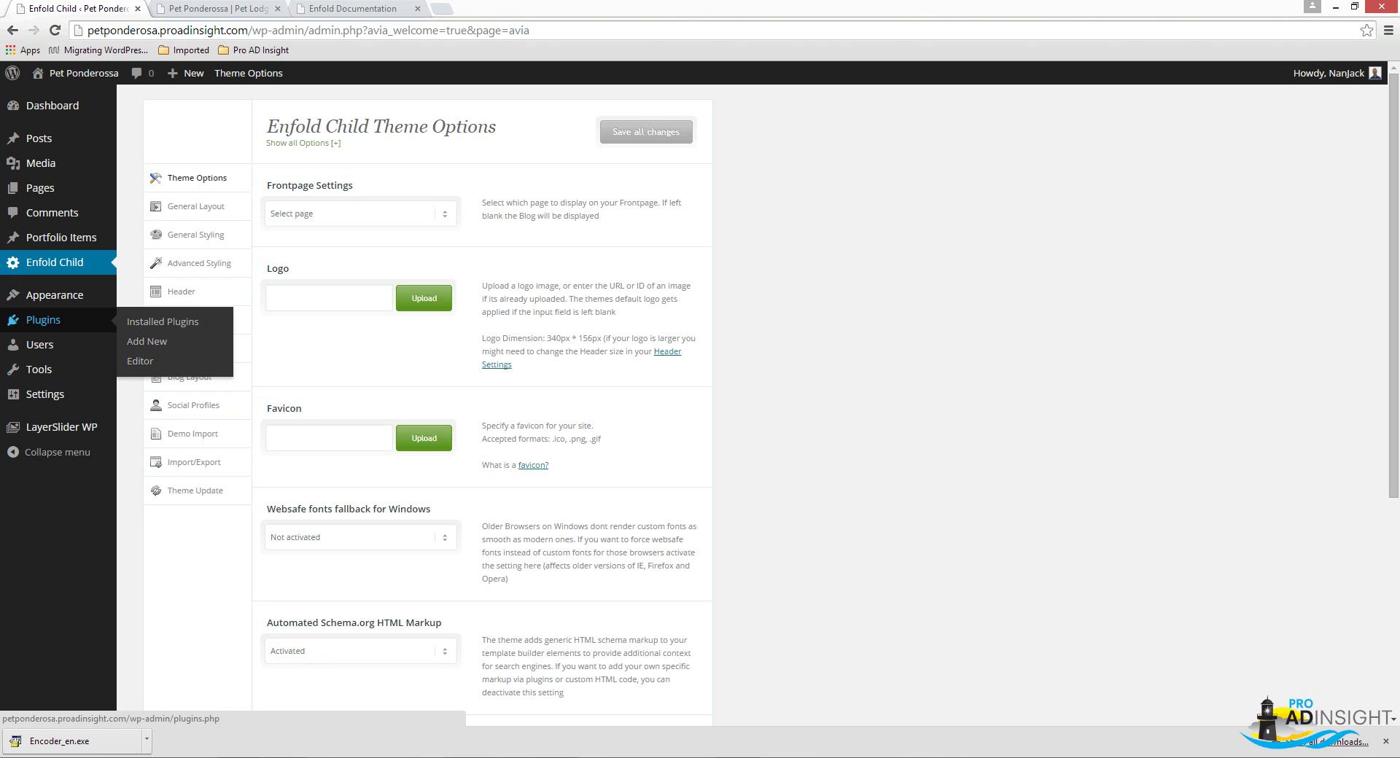
left_click(44, 320)
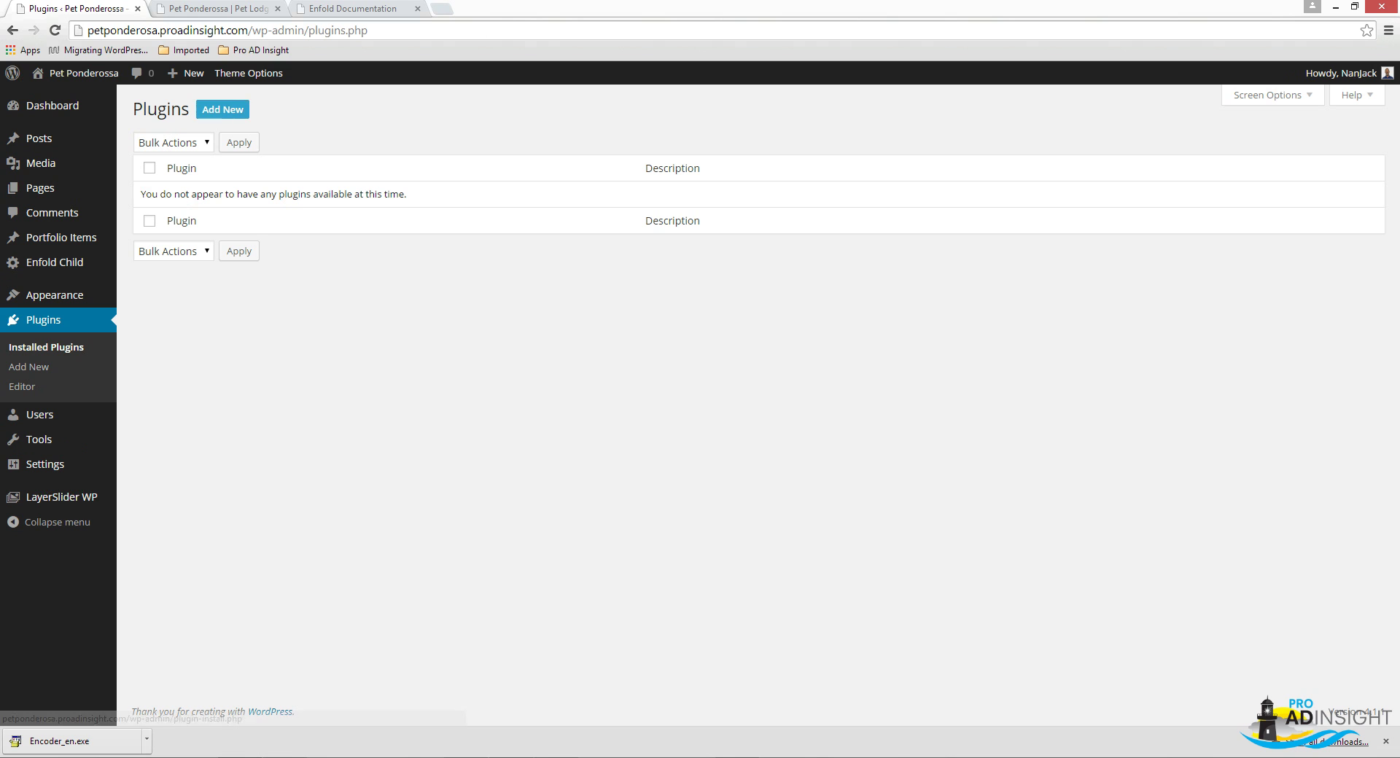
left_click(222, 109)
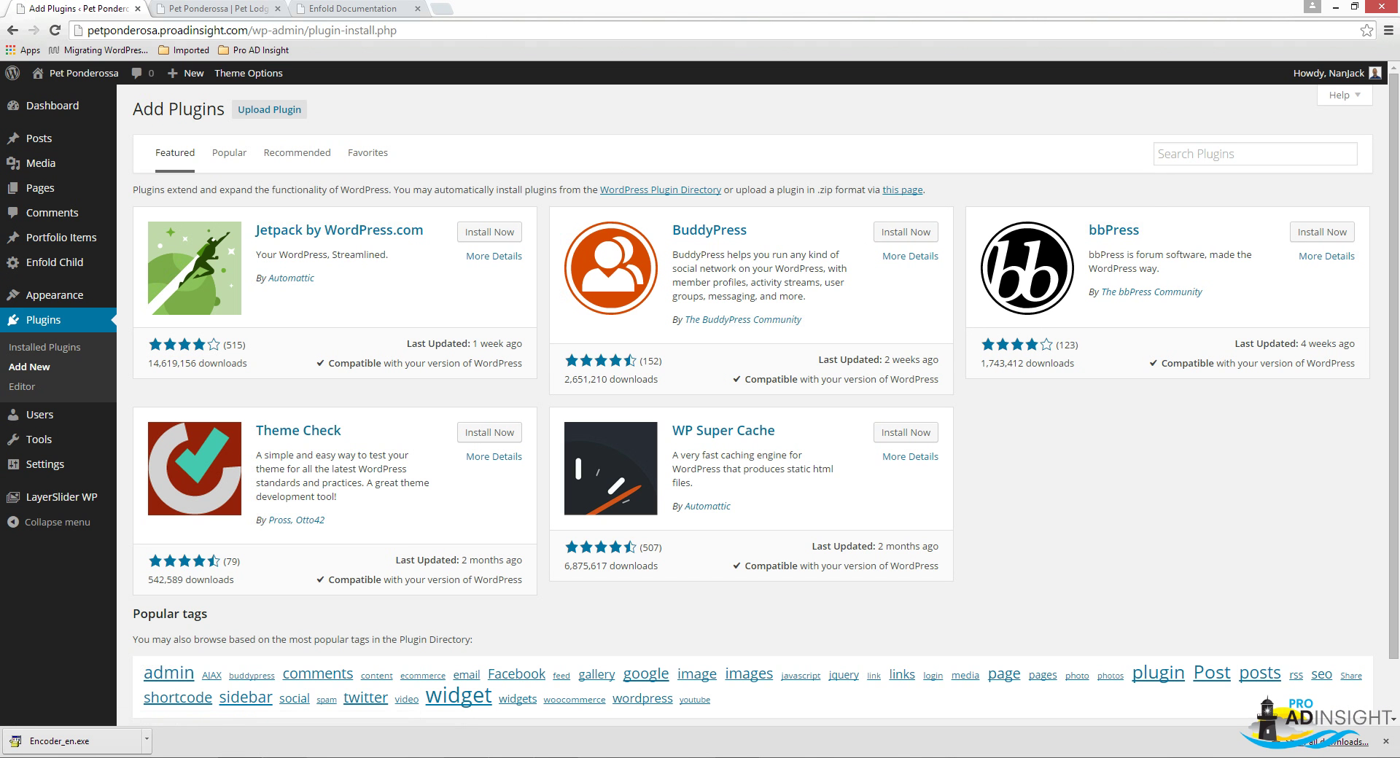
left_click(1254, 154)
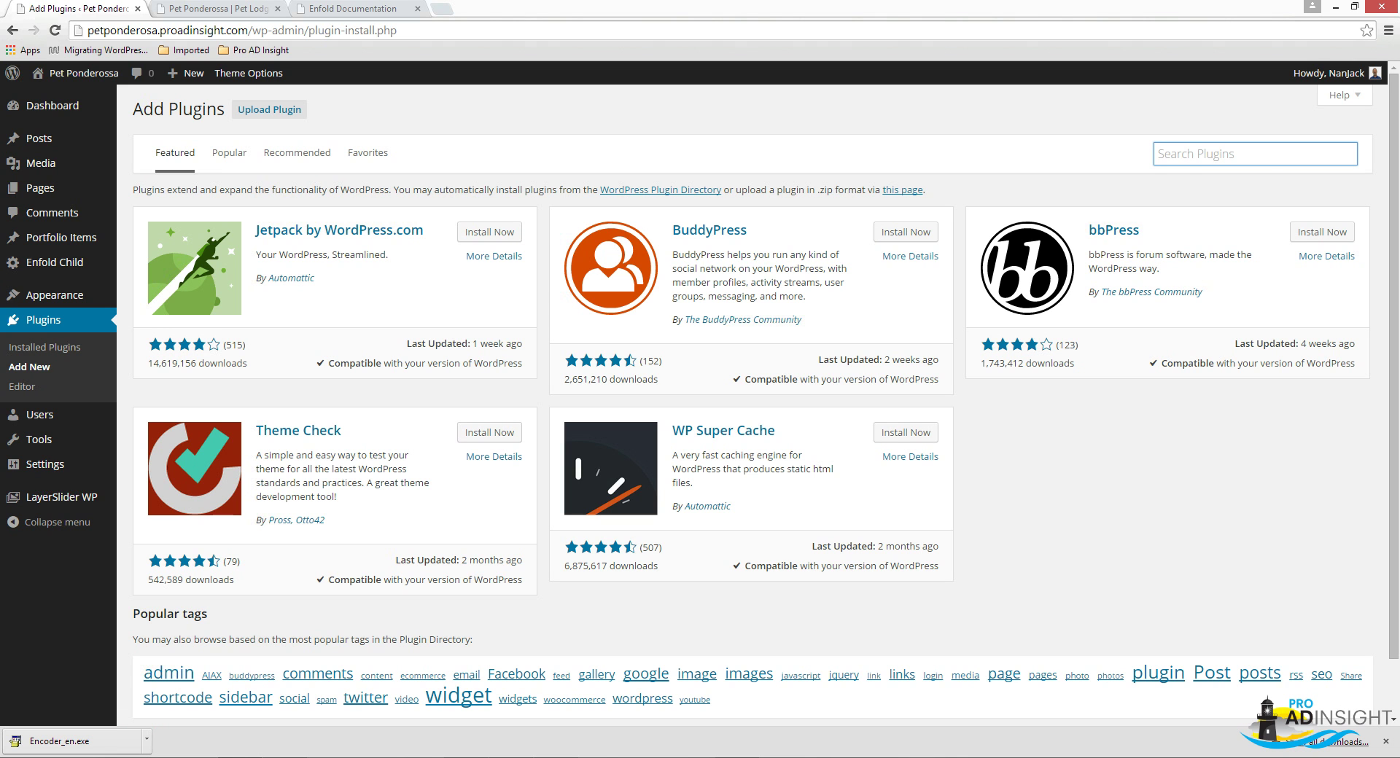
type("yoast")
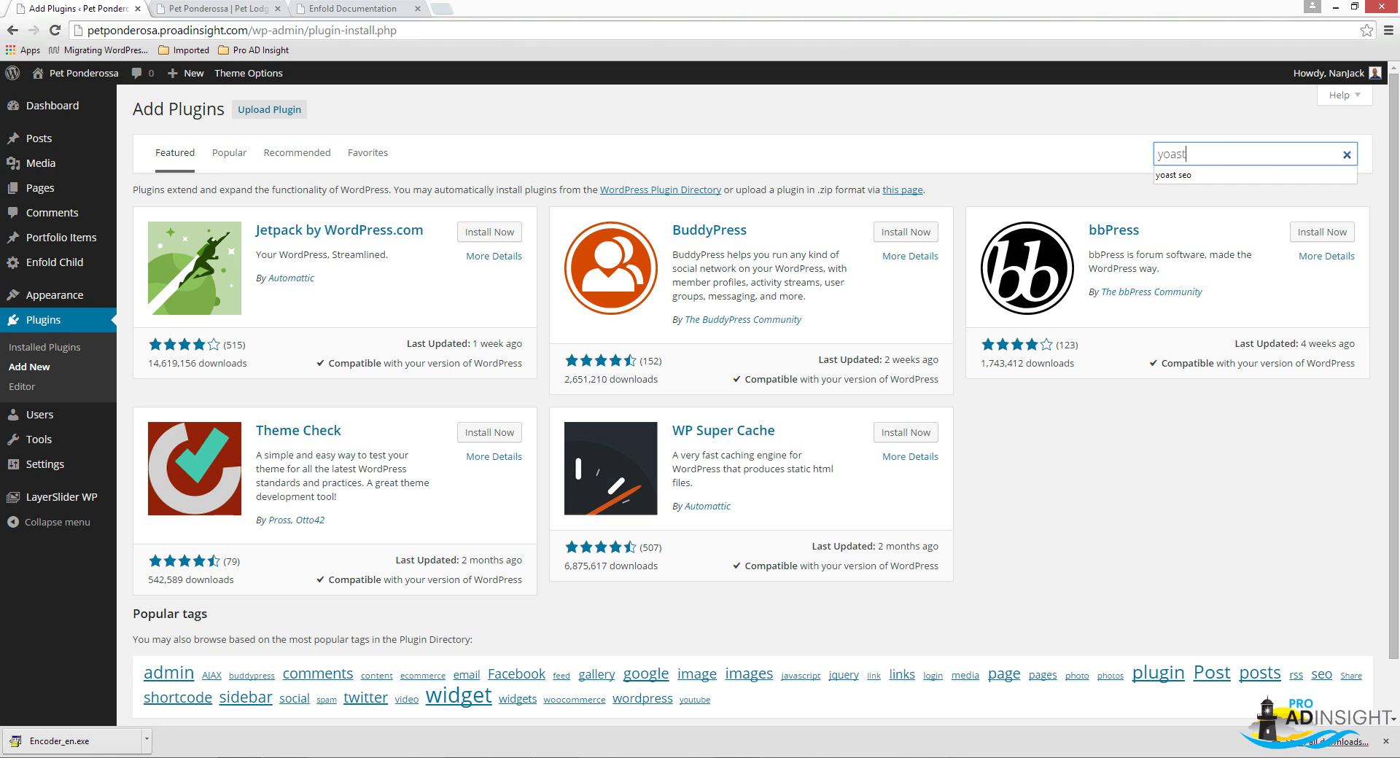
key("Down")
key("Return")
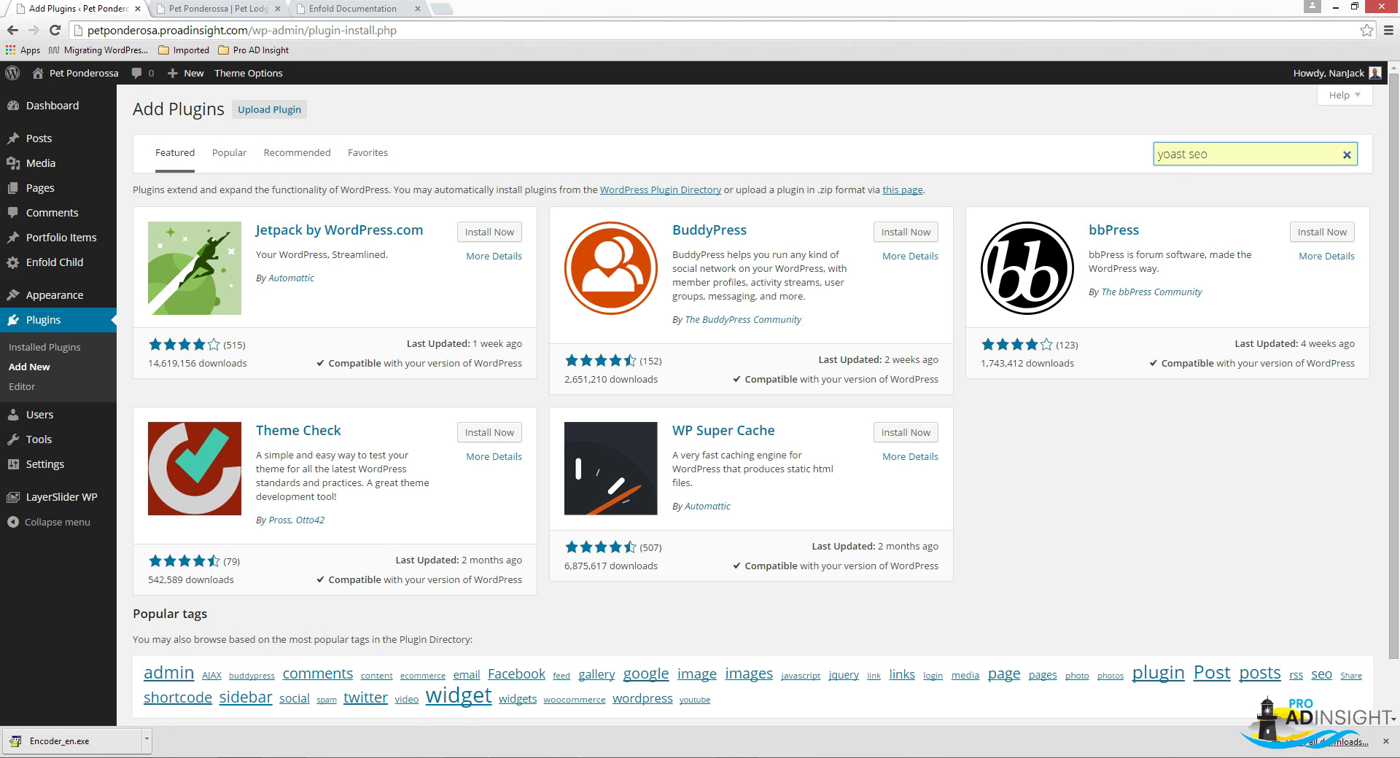
key("Return")
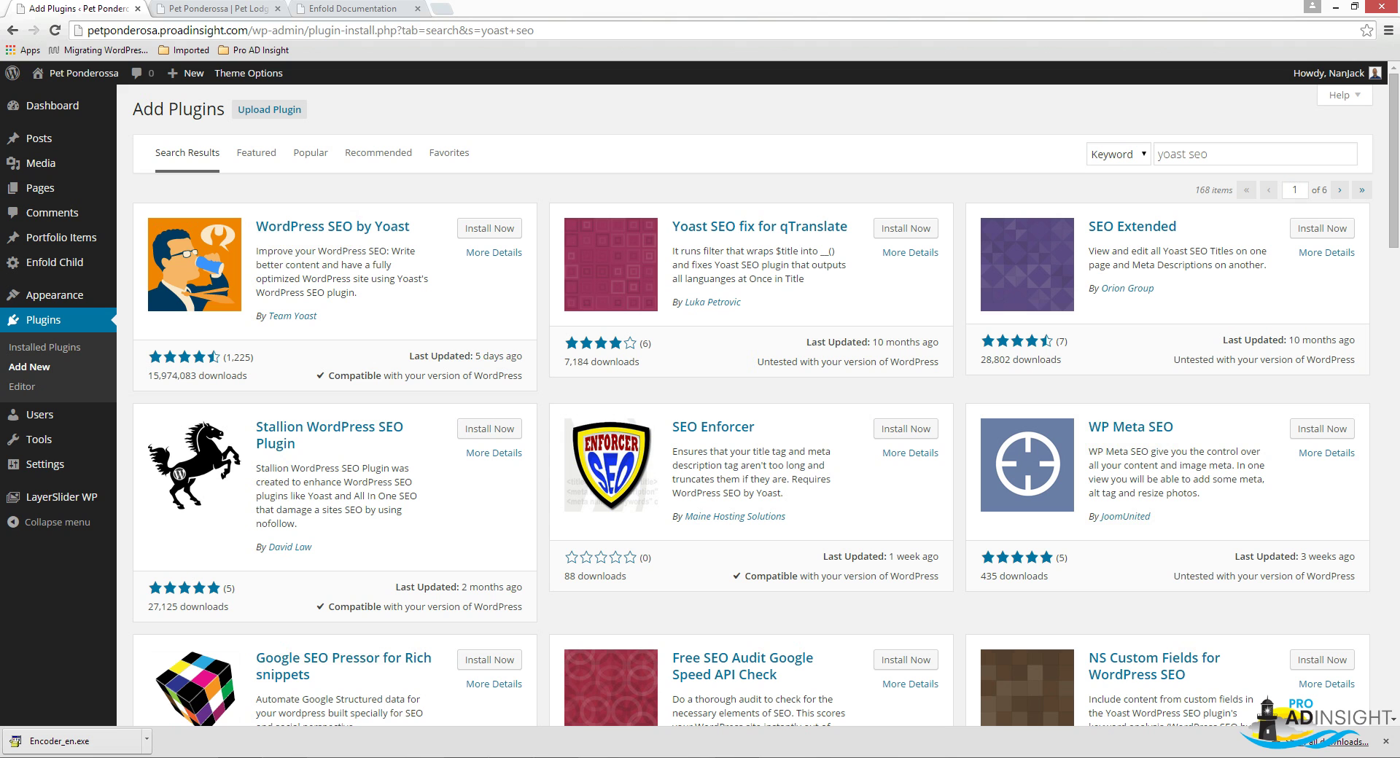
- Install and activate WordPress SEO by Yoast, declining its usage tracking
left_click(489, 228)
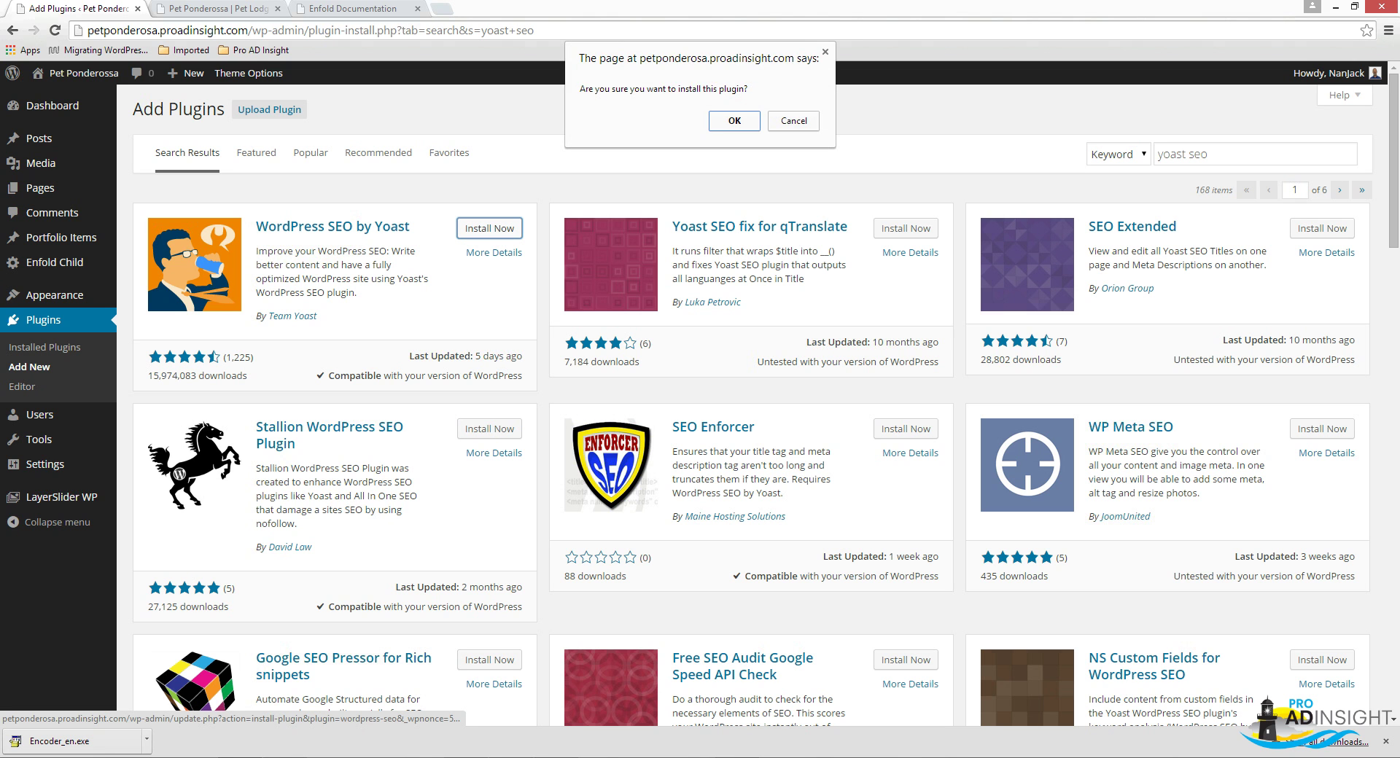
key("Return")
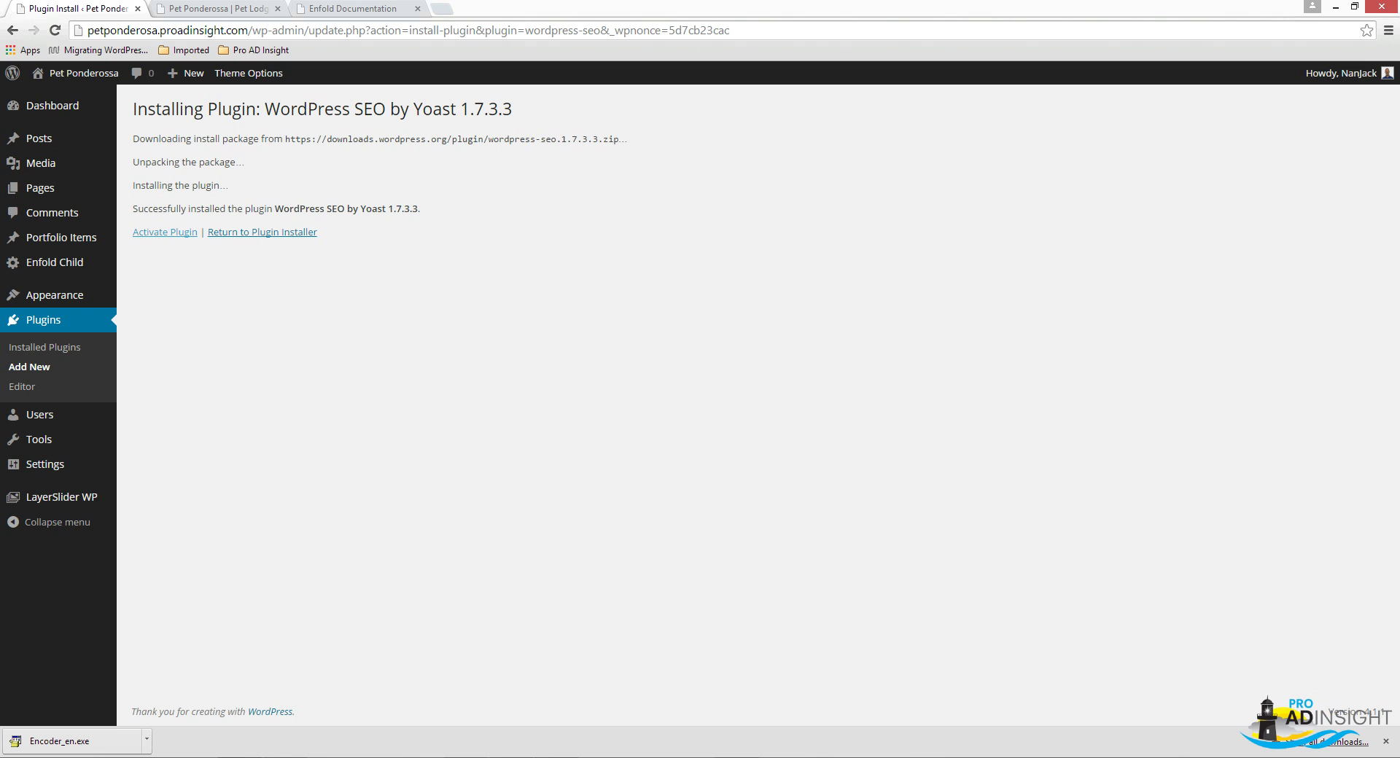
left_click(164, 232)
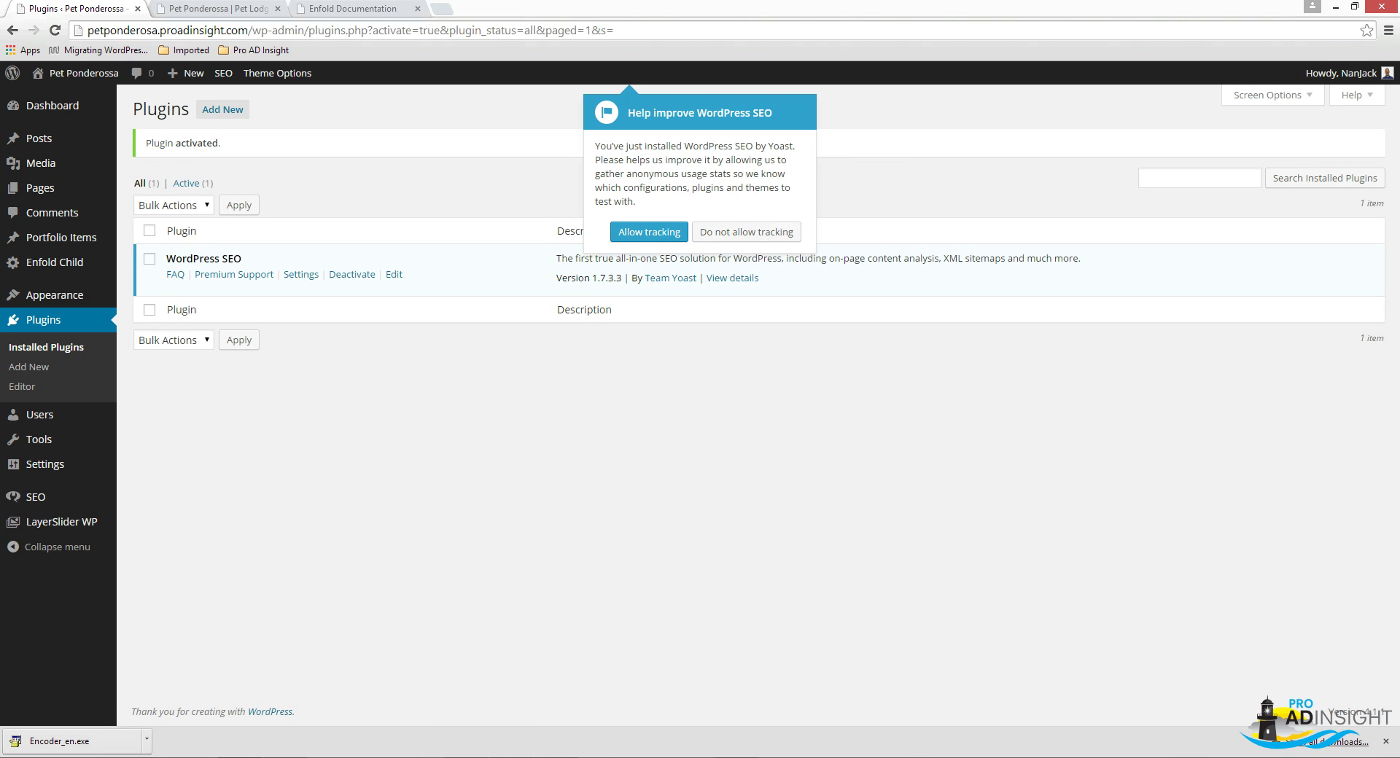
left_click(746, 232)
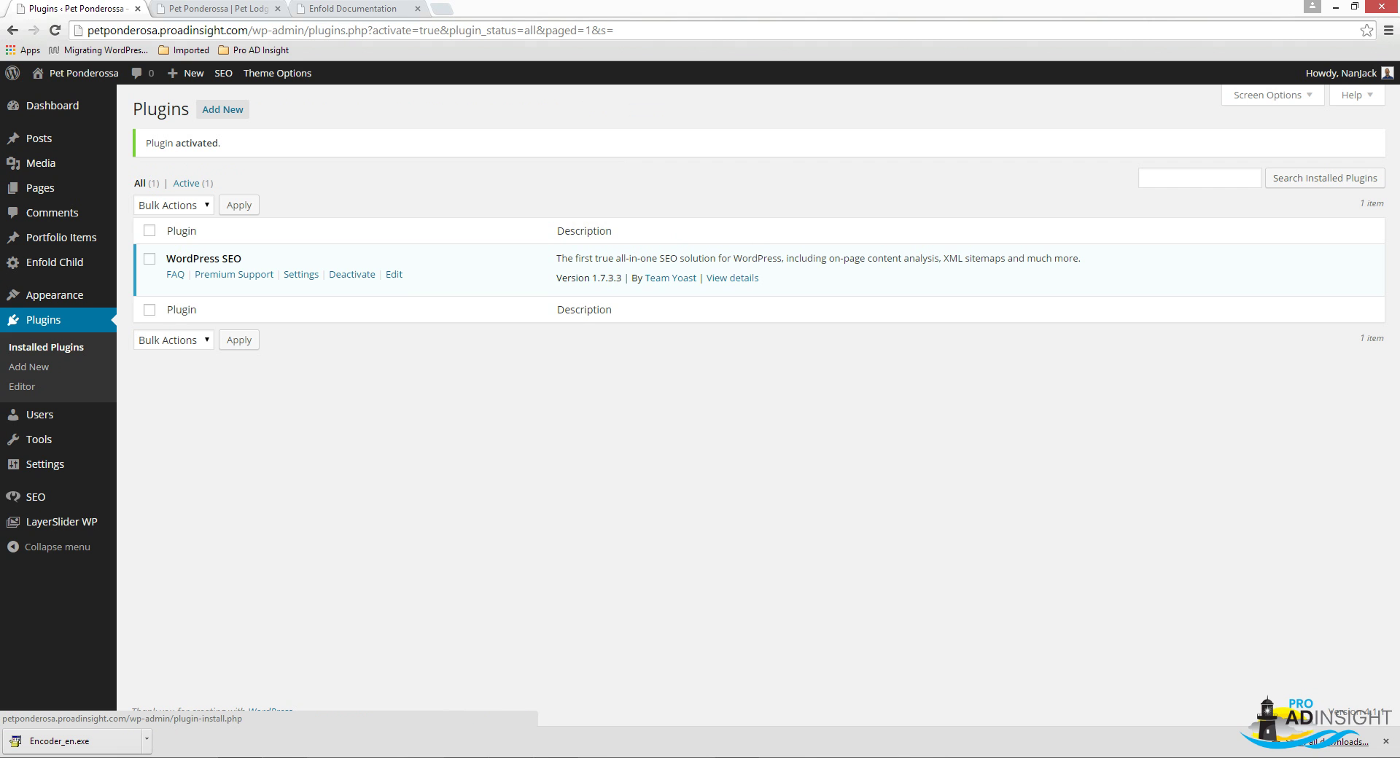
- Return to adding new plugins, dismiss the SEO plugin's tour offer and search the directory for "contact form 7"
left_click(222, 110)
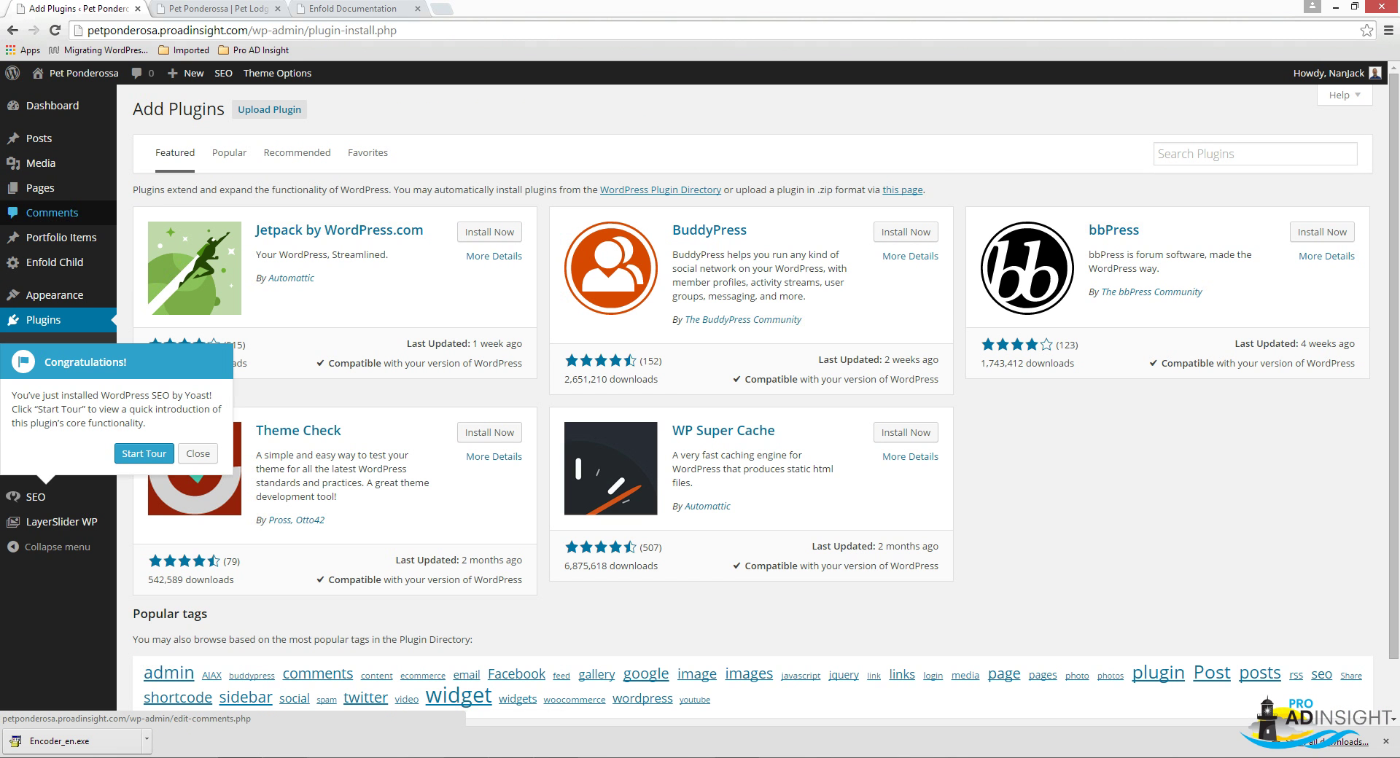
left_click(198, 454)
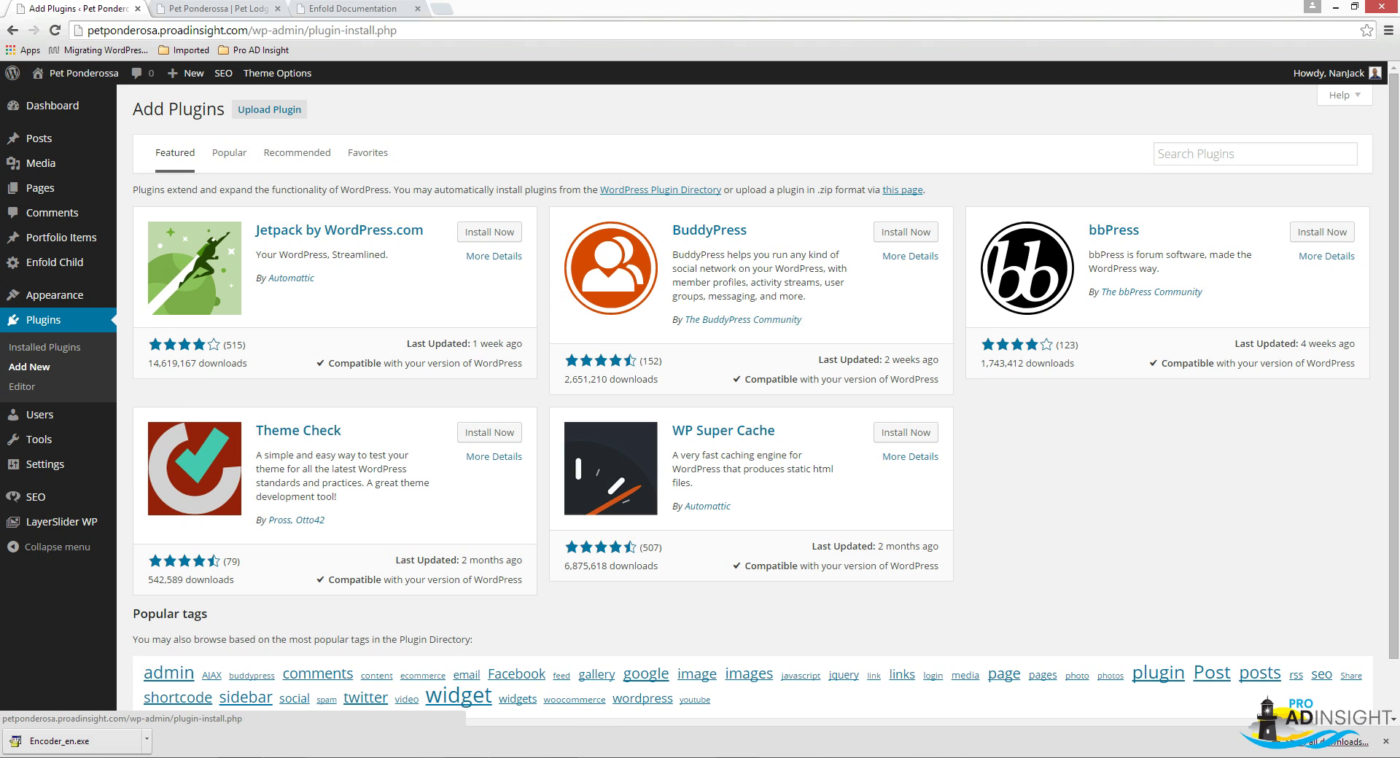
left_click(1254, 153)
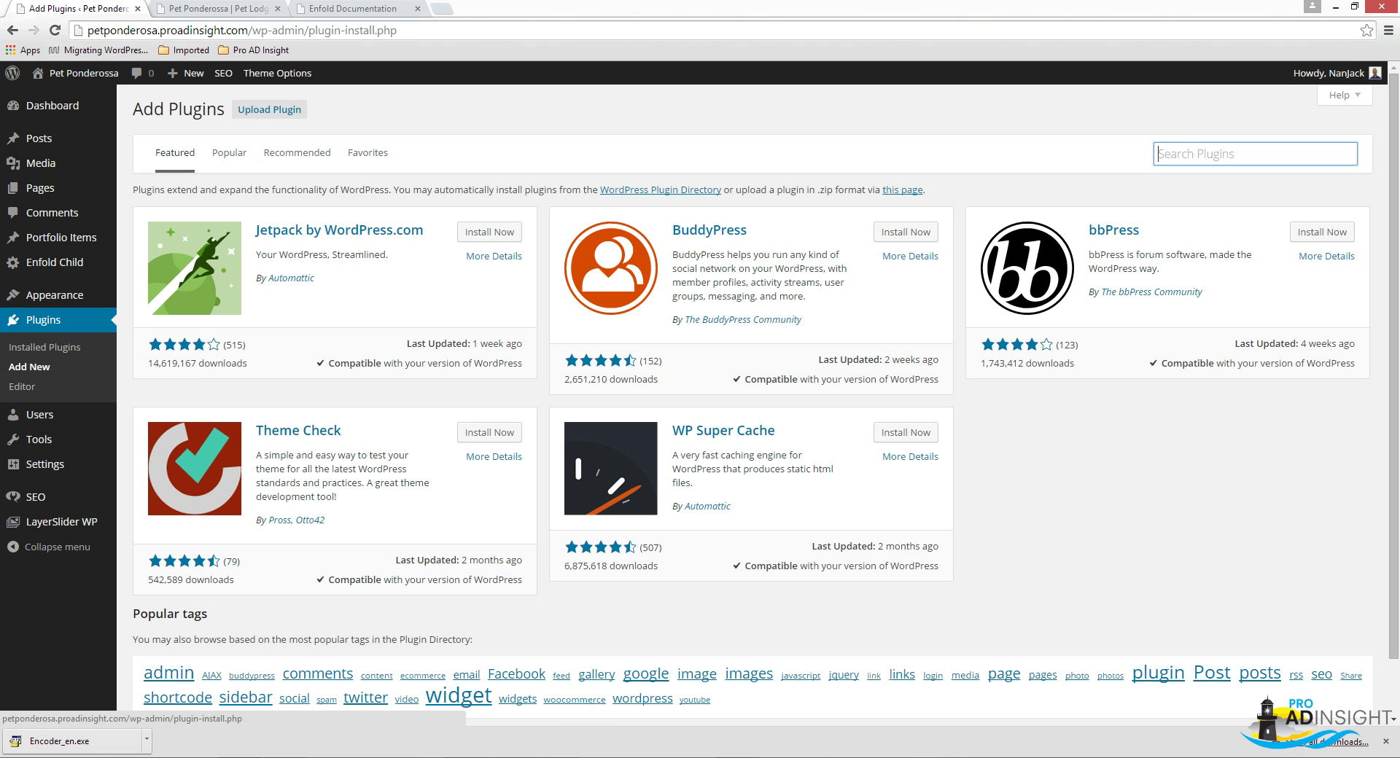
type("contac")
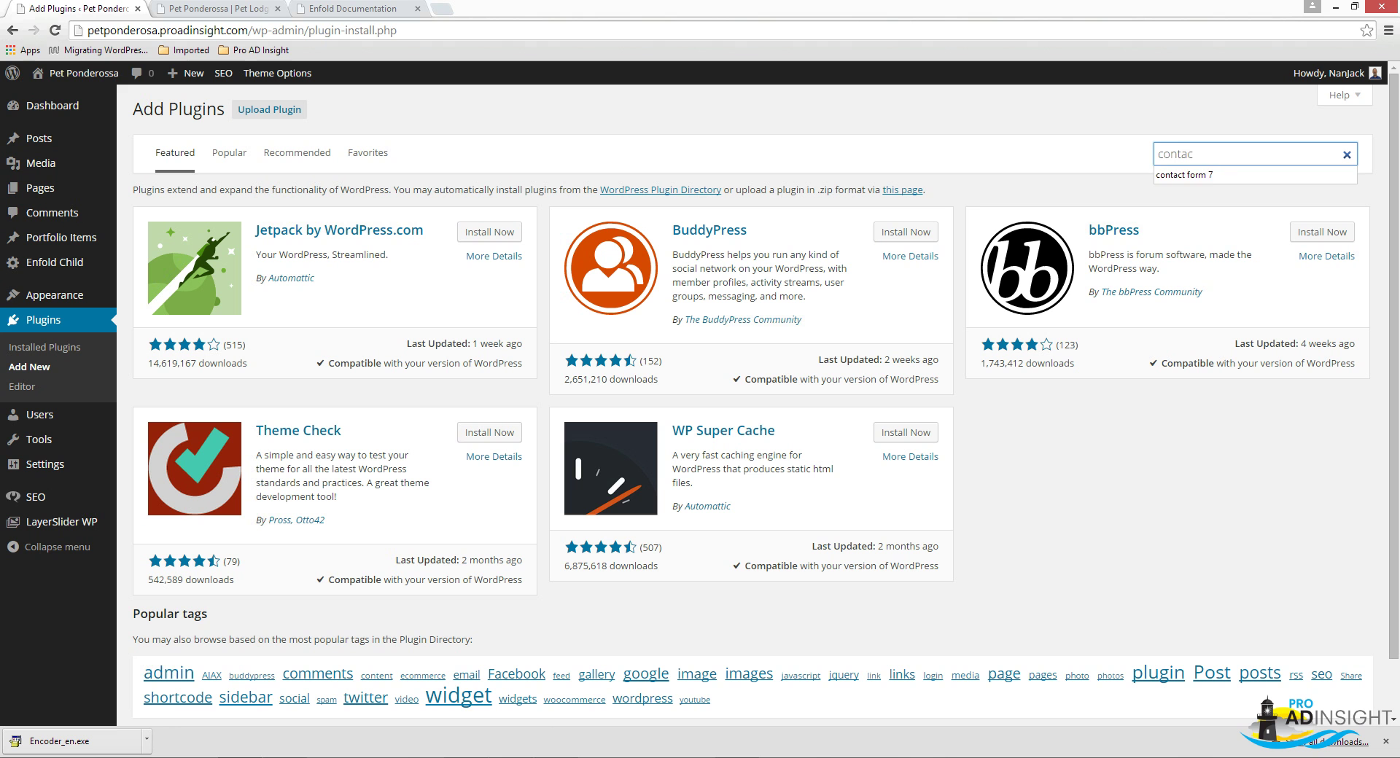
key("Down")
key("Return")
key("Return")
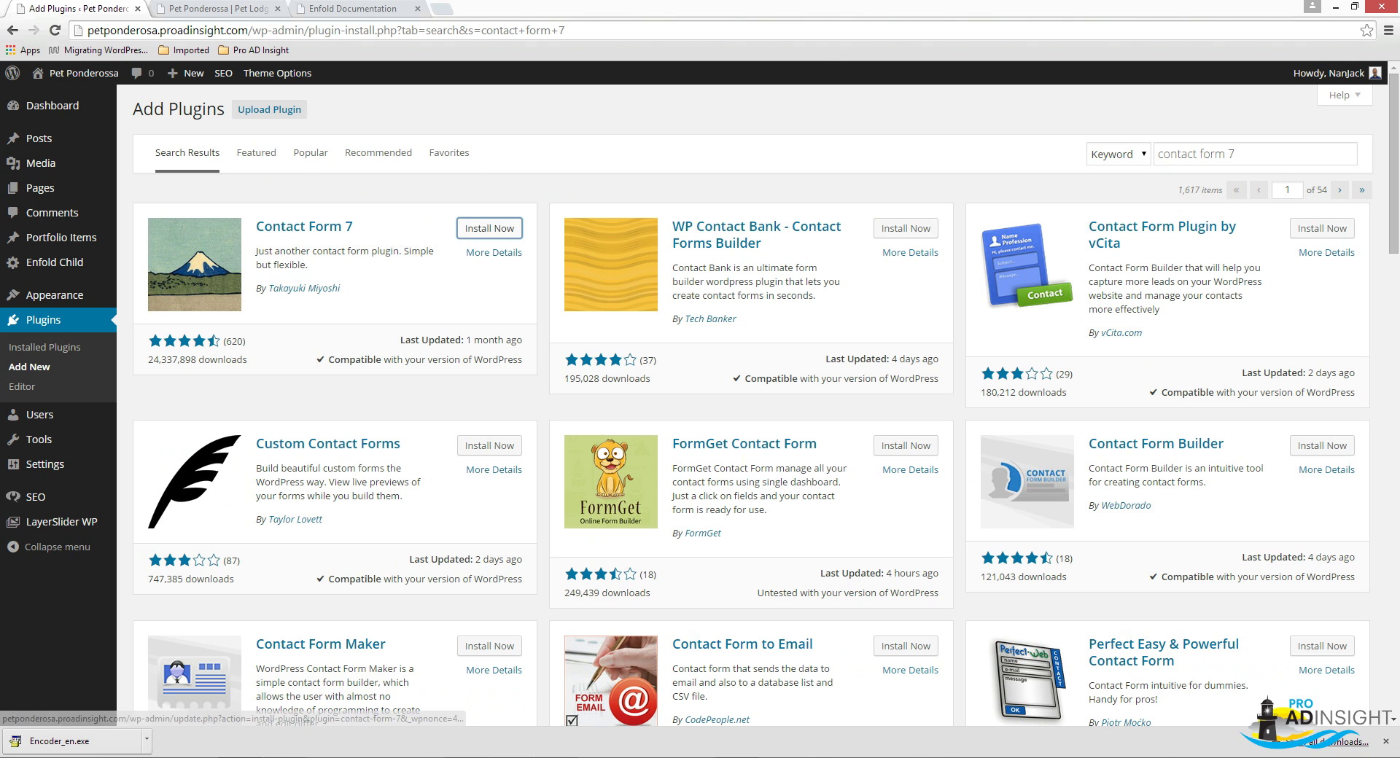
- Install and activate the Contact Form 7 plugin from the search results
left_click(489, 228)
key("Return")
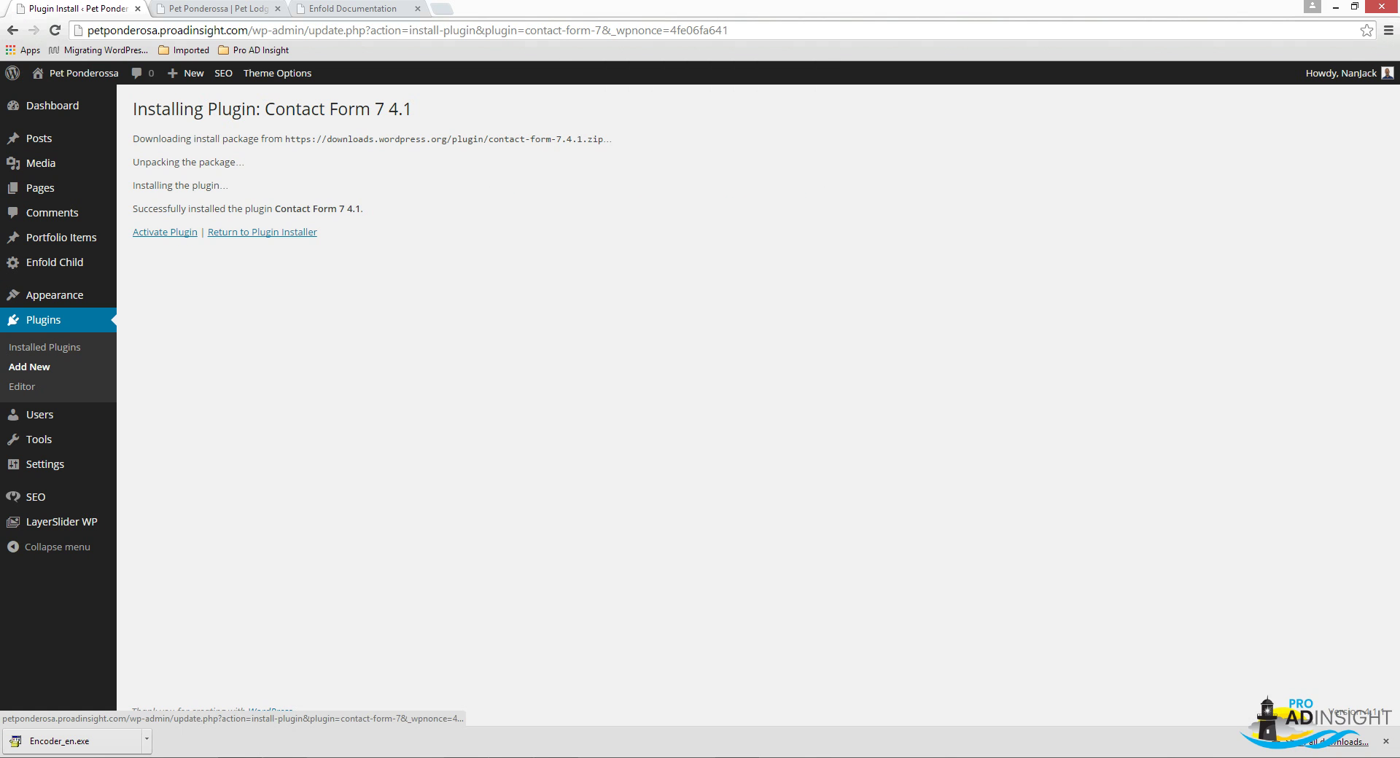
left_click(164, 232)
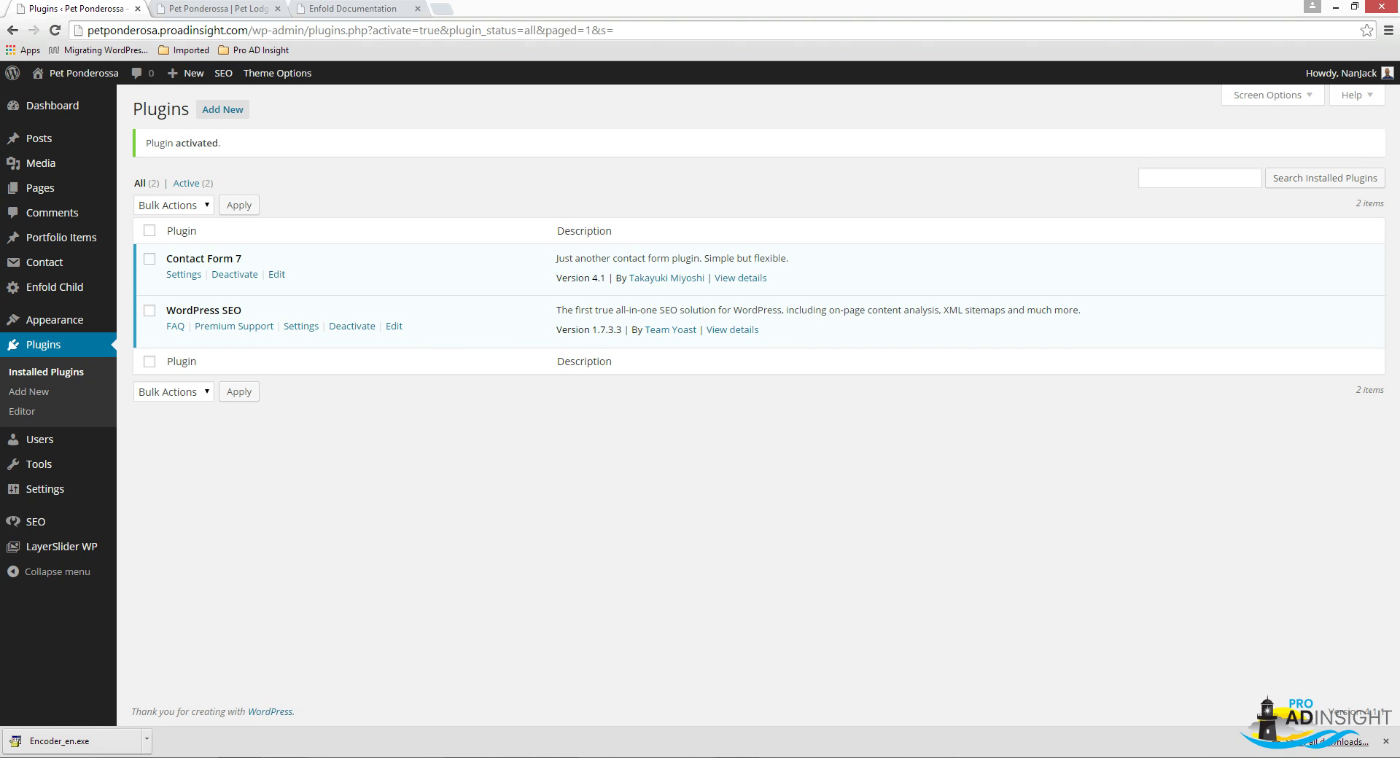
- Search the already installed plugins for "really simple captcha"
type("really")
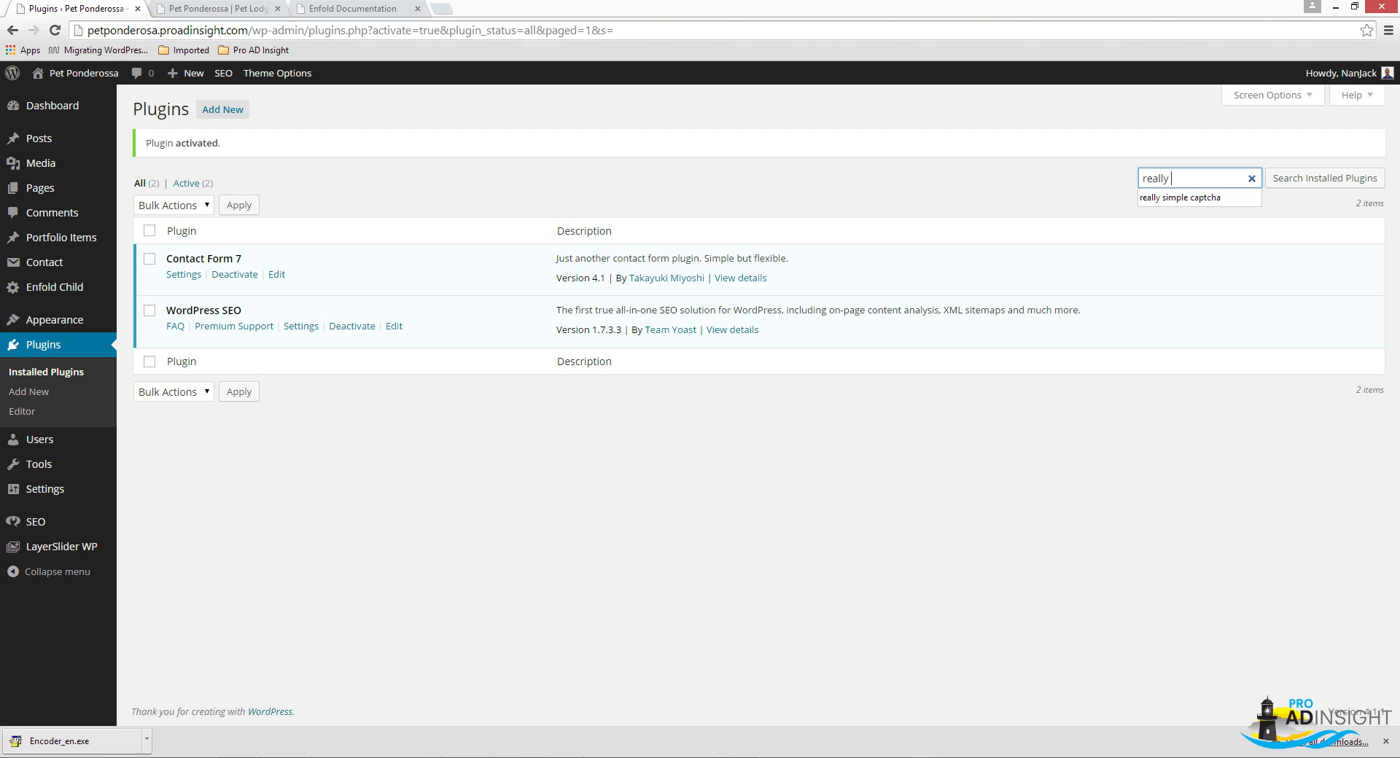
key("Down")
key("Return")
key("Return")
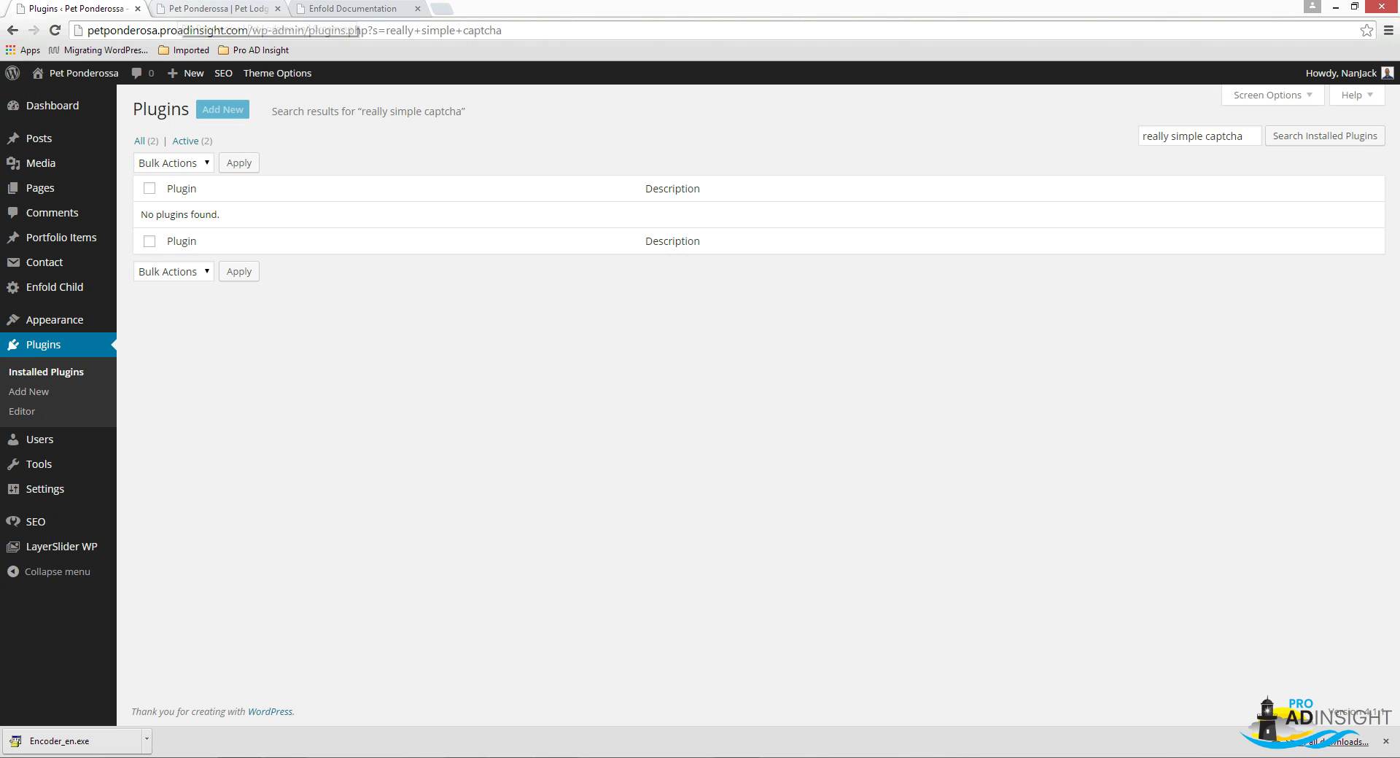
- Go to the page for adding new plugins and search the directory for "really simple captcha"
left_click(223, 109)
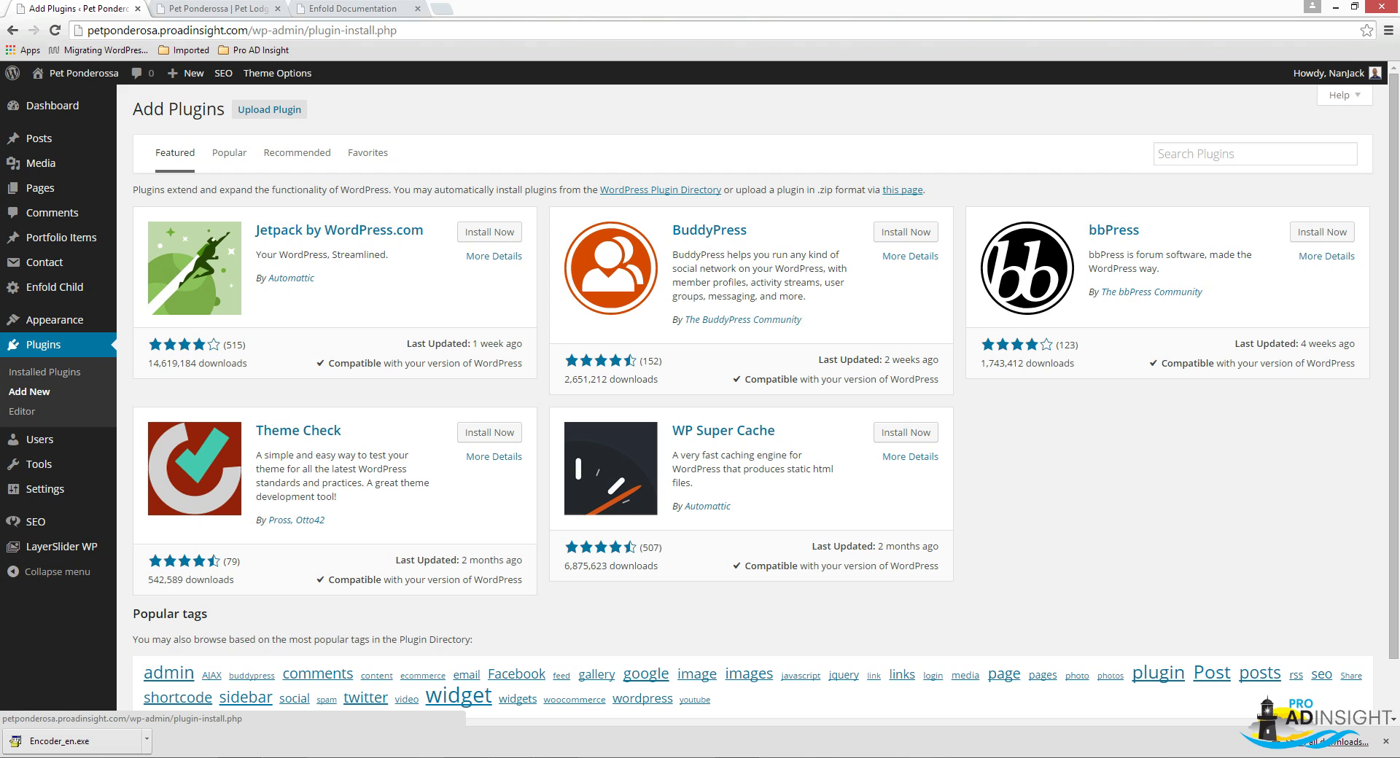
left_click(1254, 154)
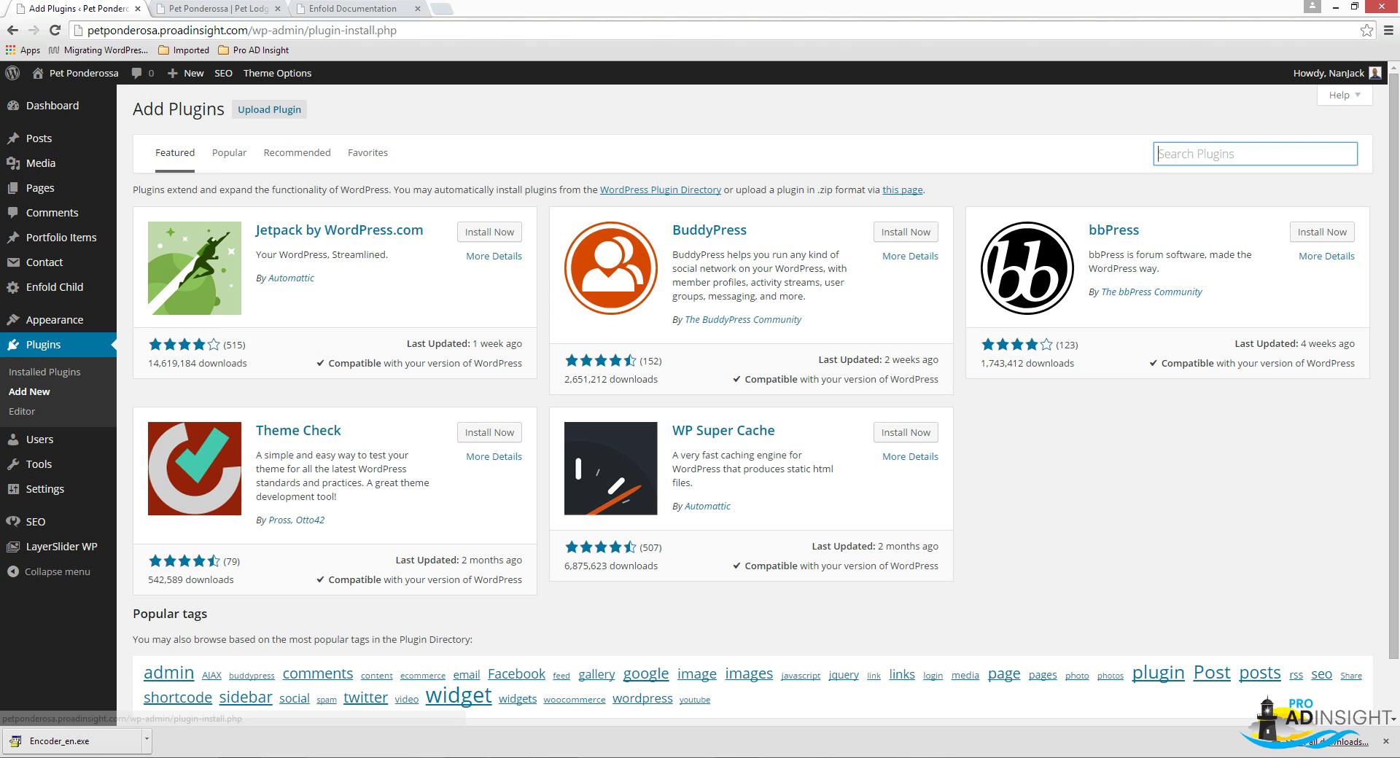
type("rreall")
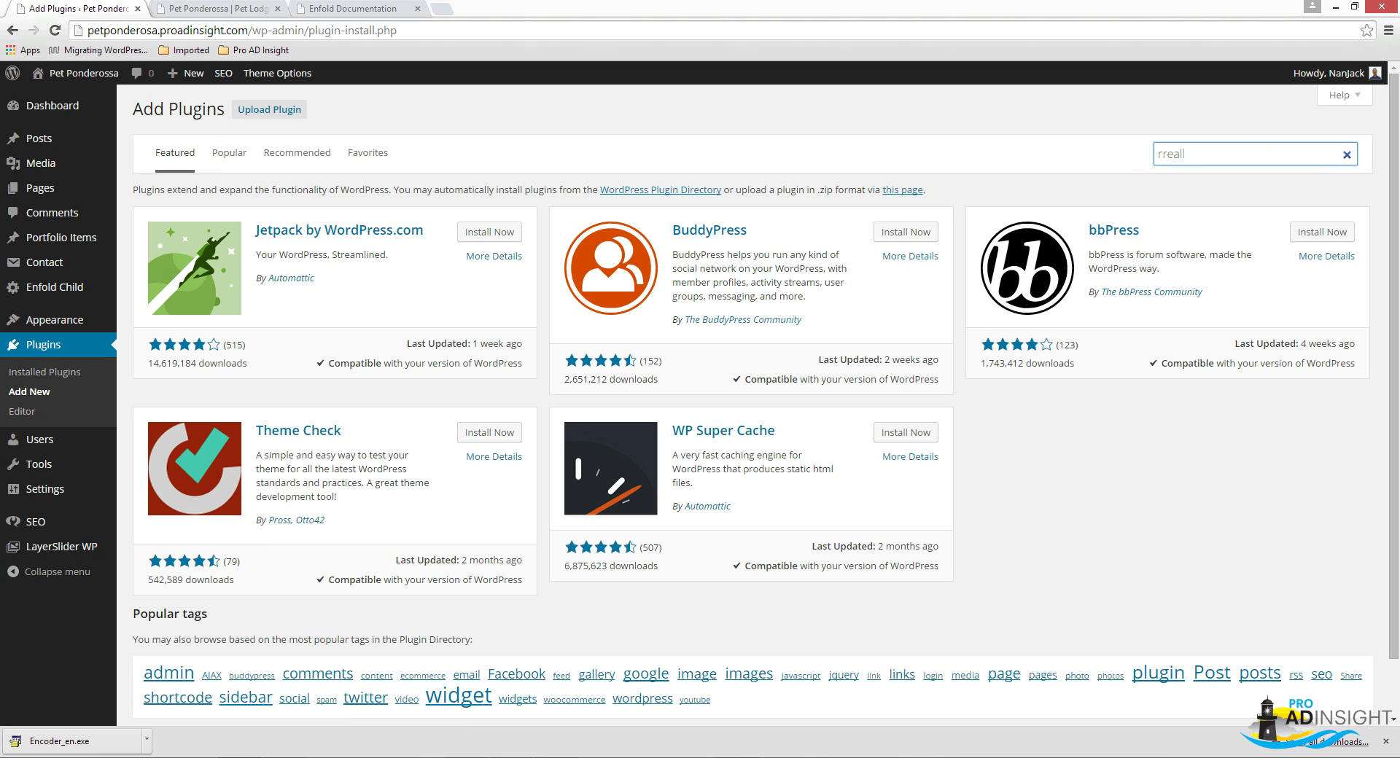
key("BackSpace")
key("BackSpace")
key("BackSpace")
key("BackSpace")
key("BackSpace")
type("eal")
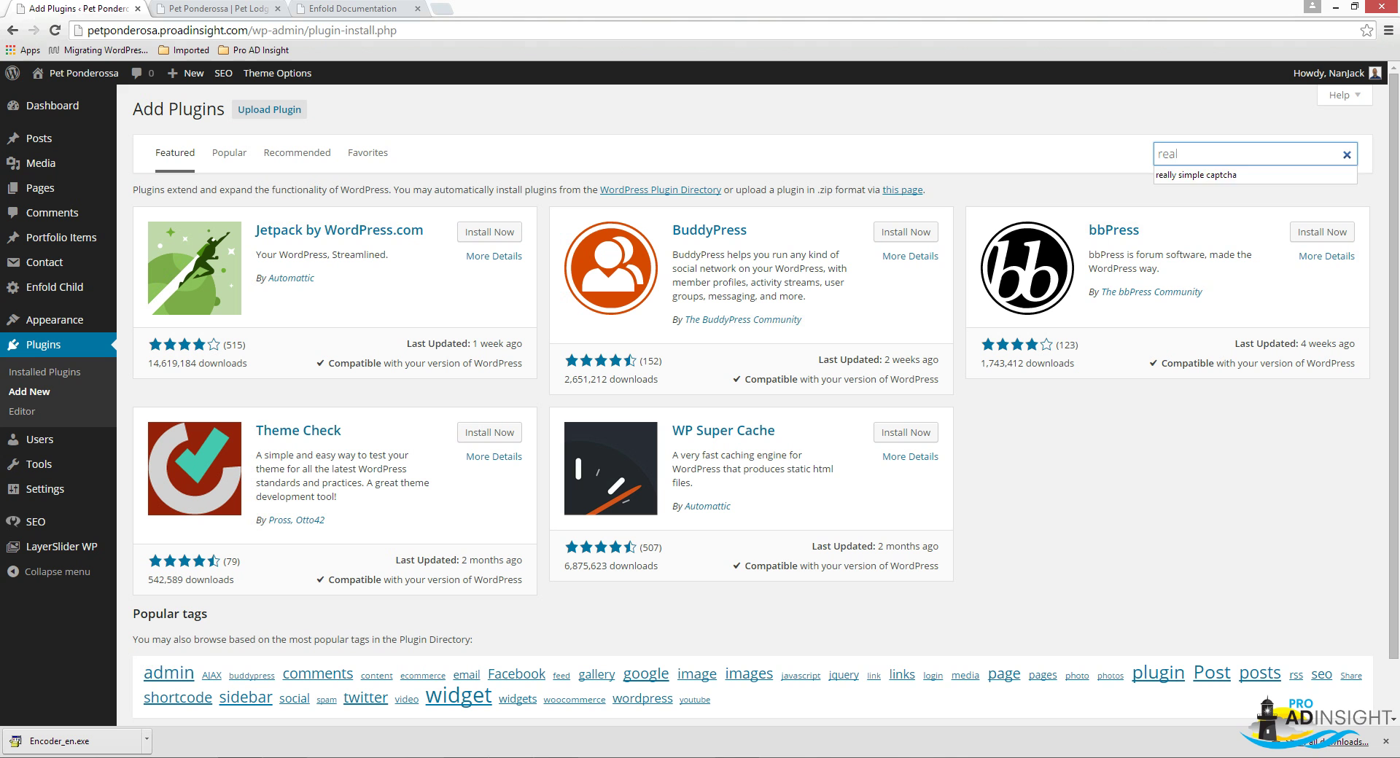
key("Down")
key("Return")
key("Return")
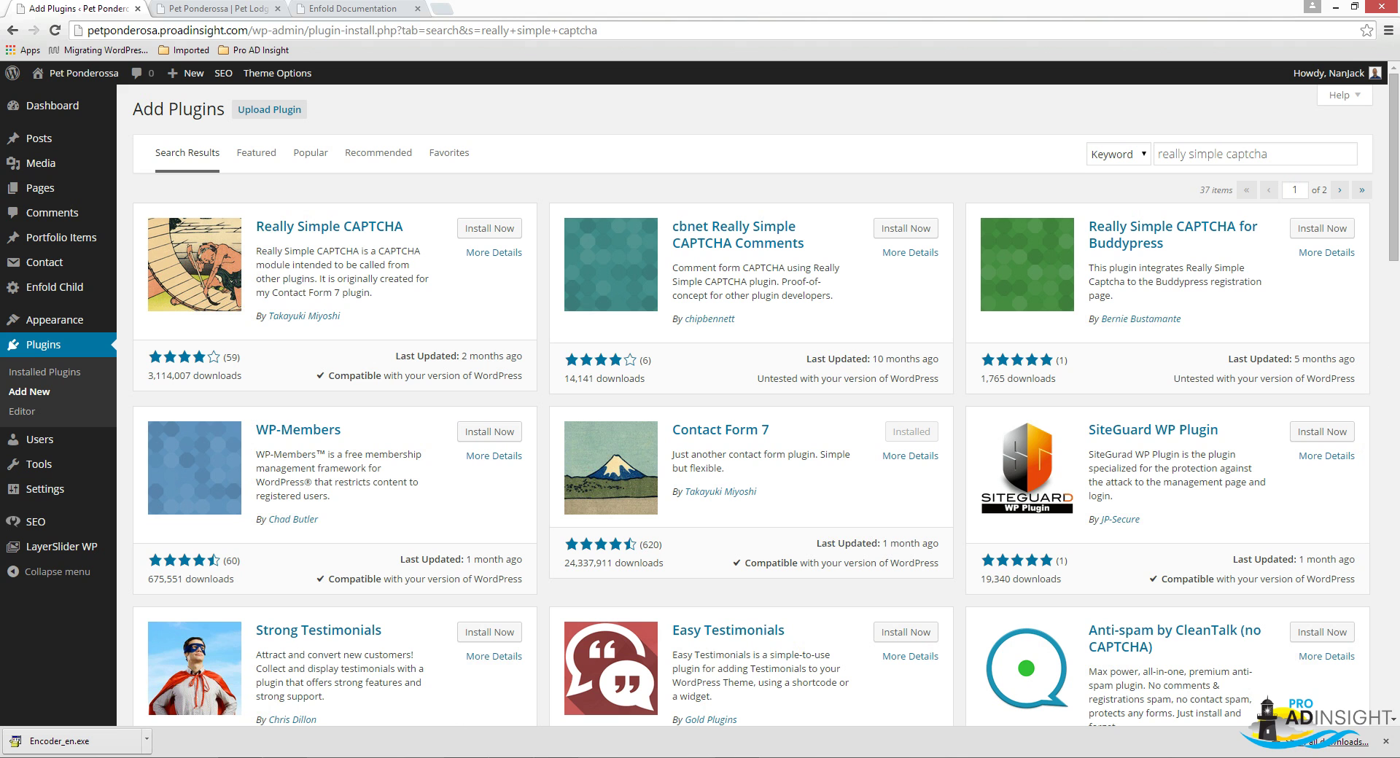
- Install and activate the Really Simple CAPTCHA plugin from the search results
left_click(489, 228)
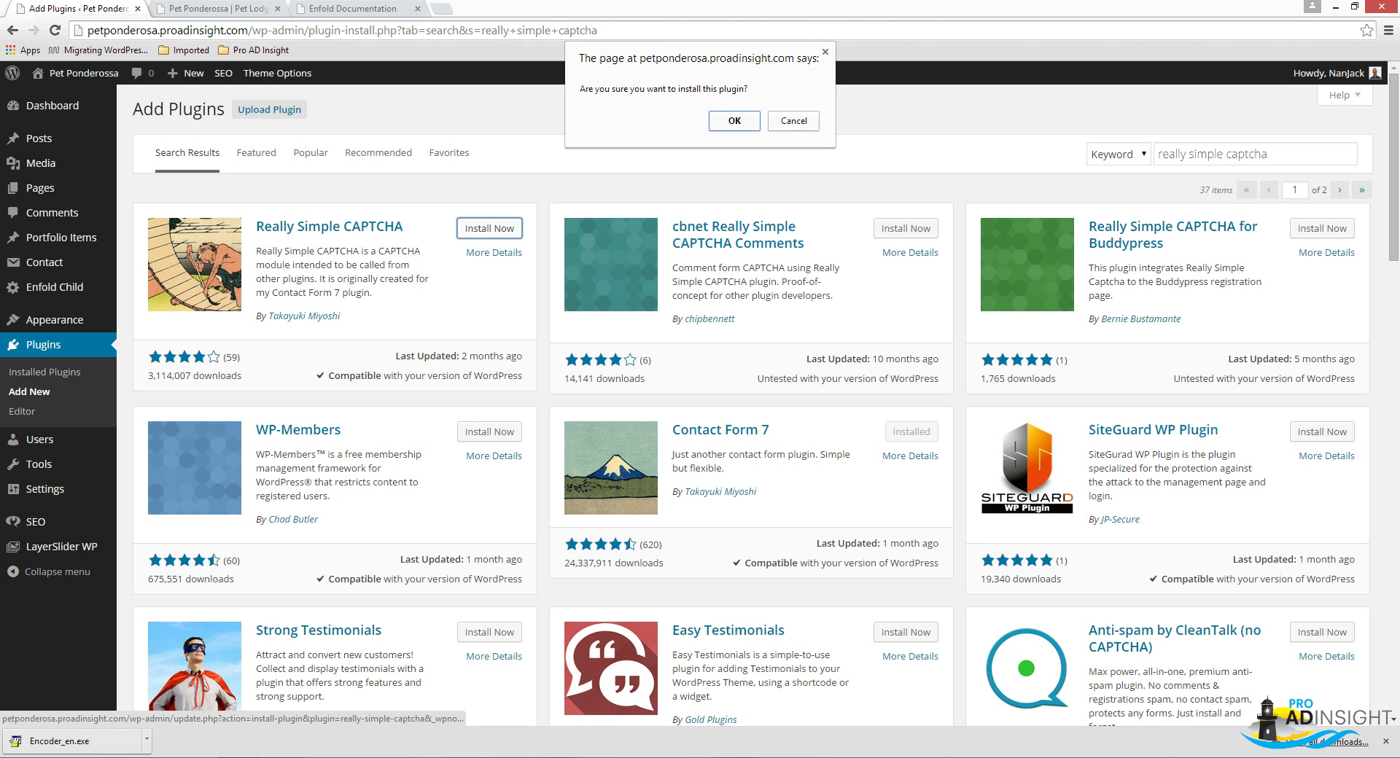
key("Return")
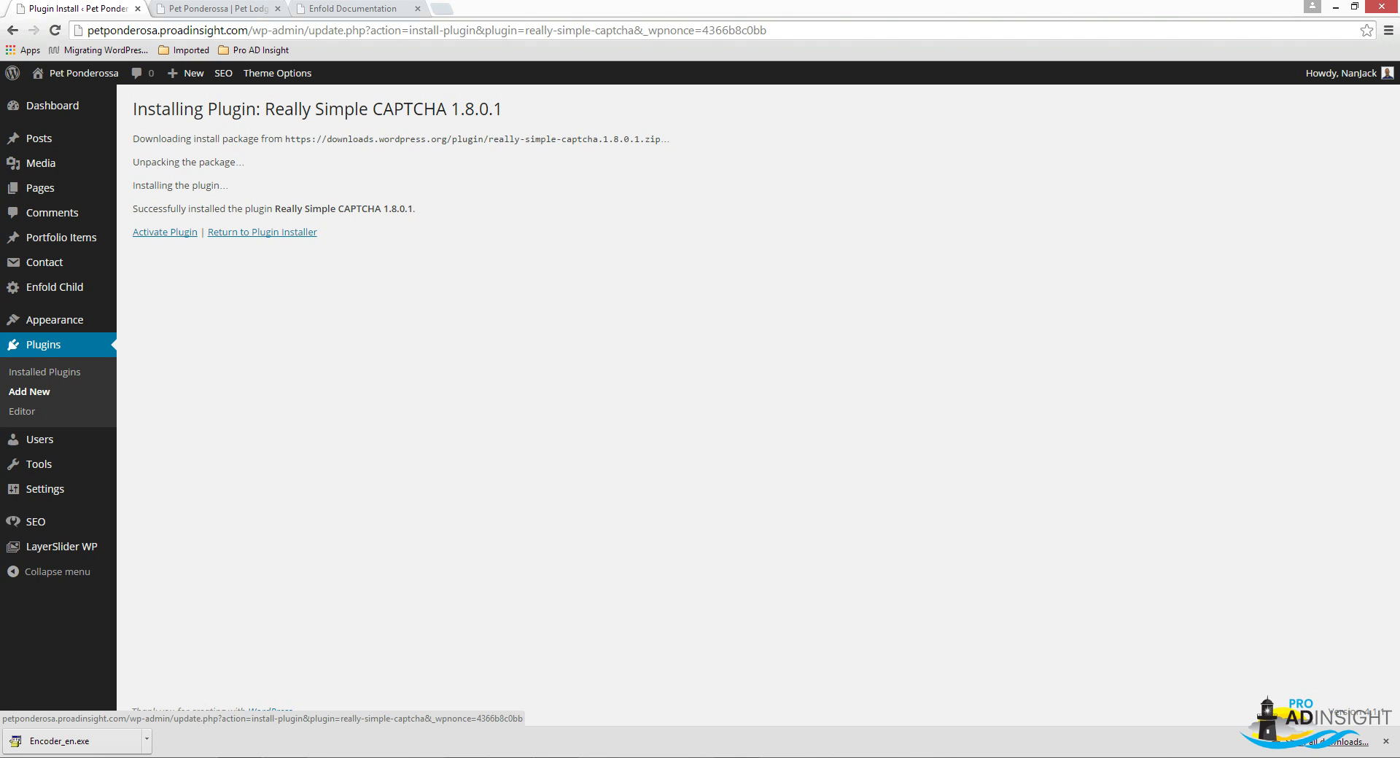
left_click(165, 232)
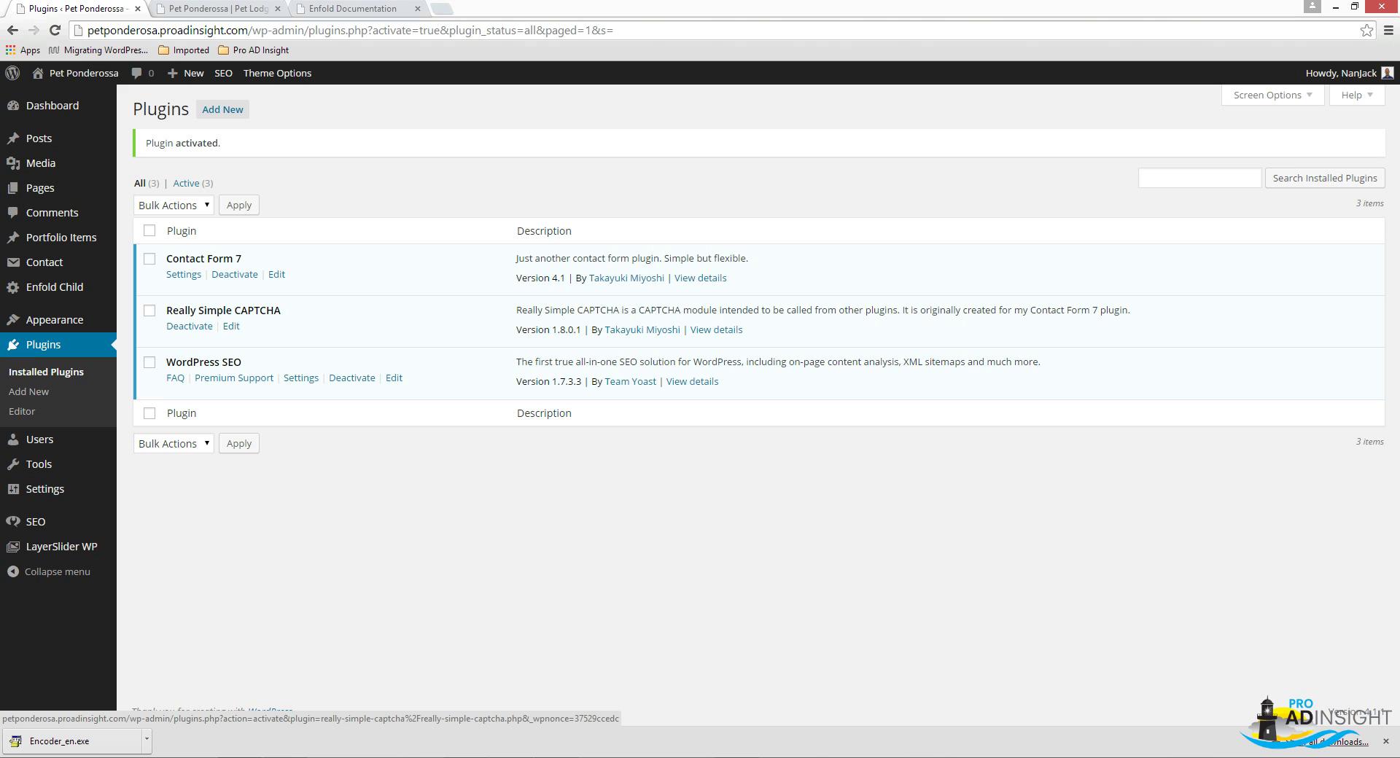
- Search the already installed plugins for "next scripts" and for "auto post"
left_click(1198, 178)
type("next")
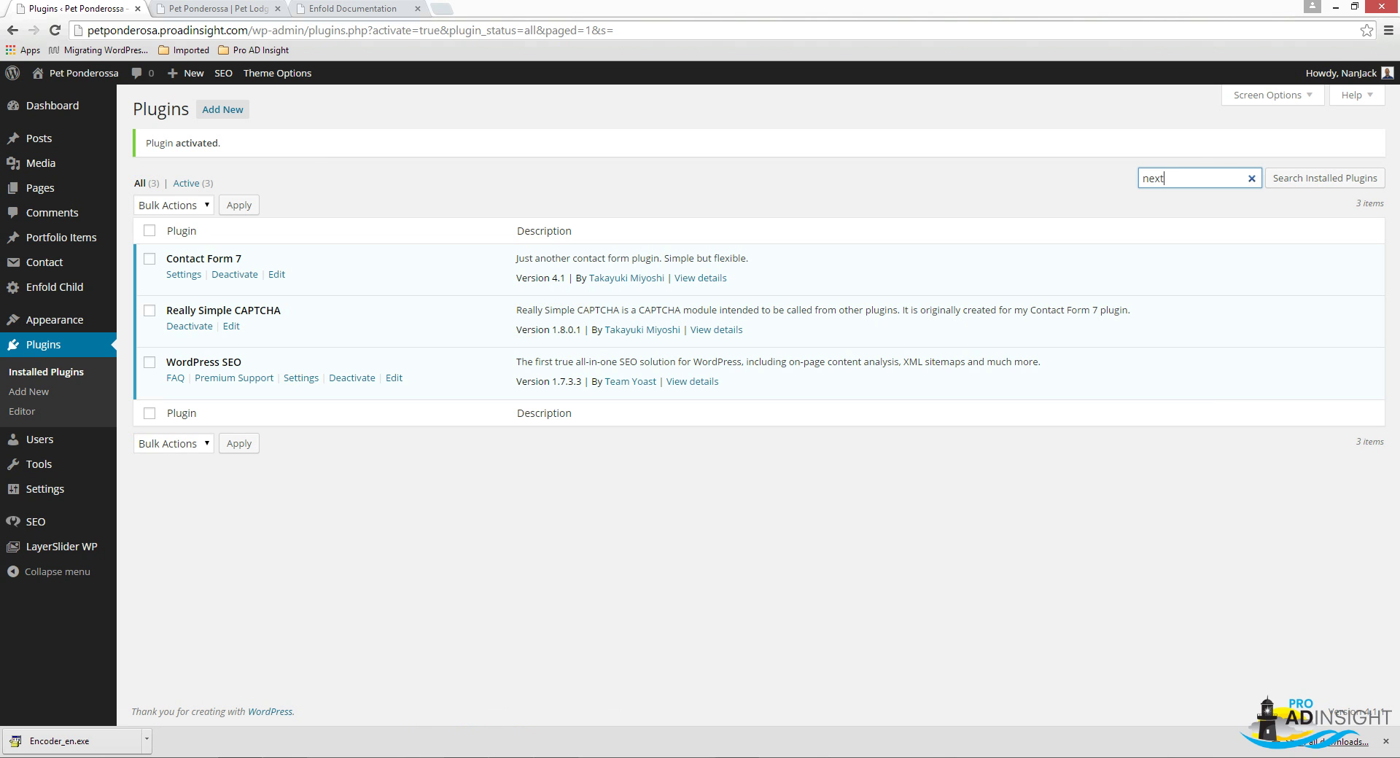
type(" scripts")
key("Return")
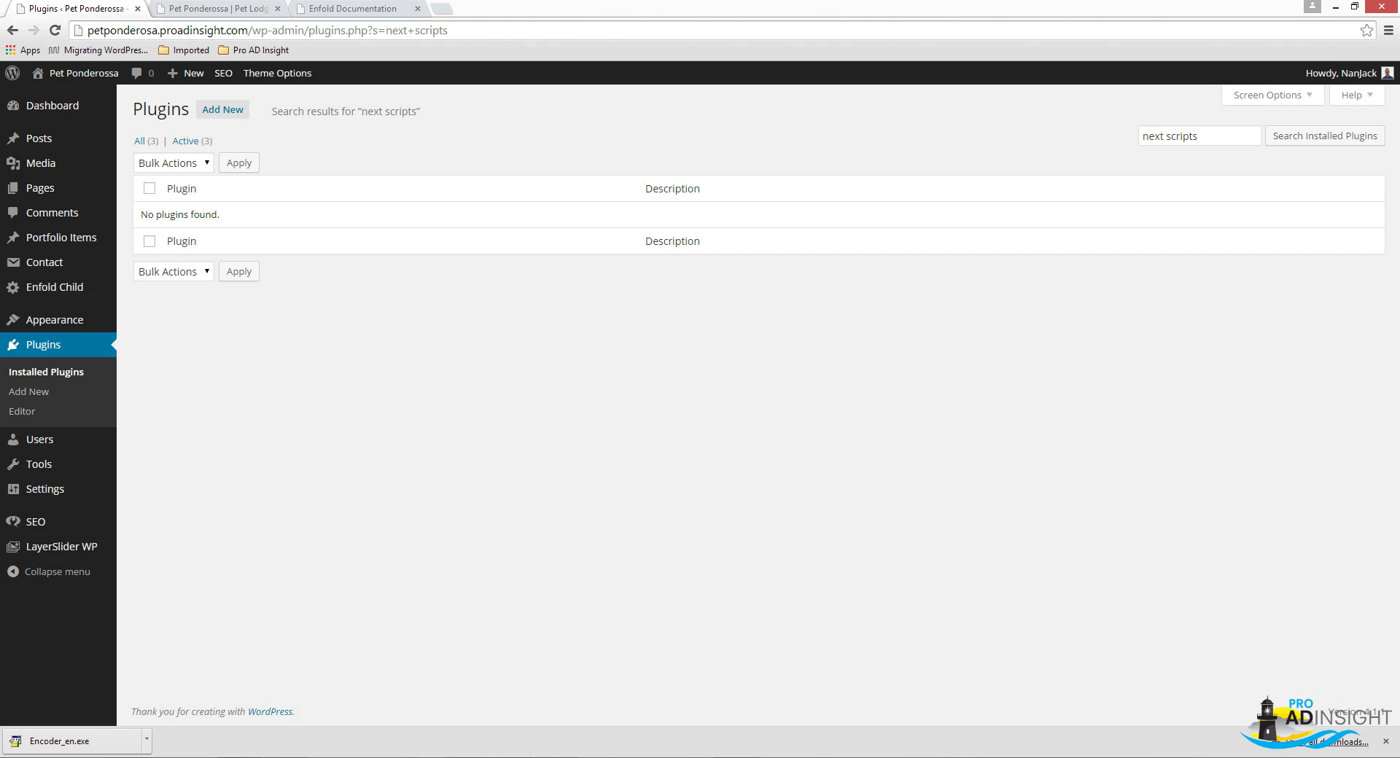
left_click(1198, 135)
key("ctrl+a")
type("auto")
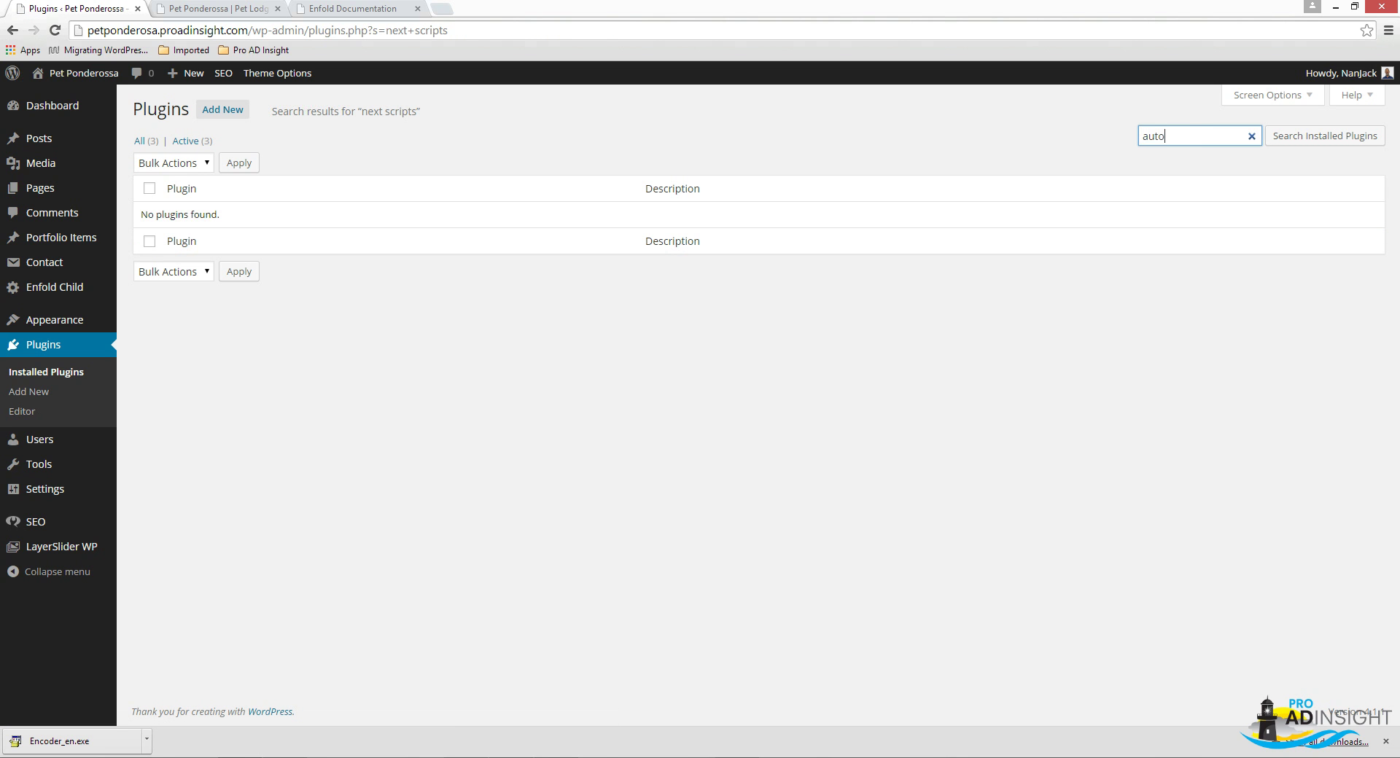
type(" post")
key("Return")
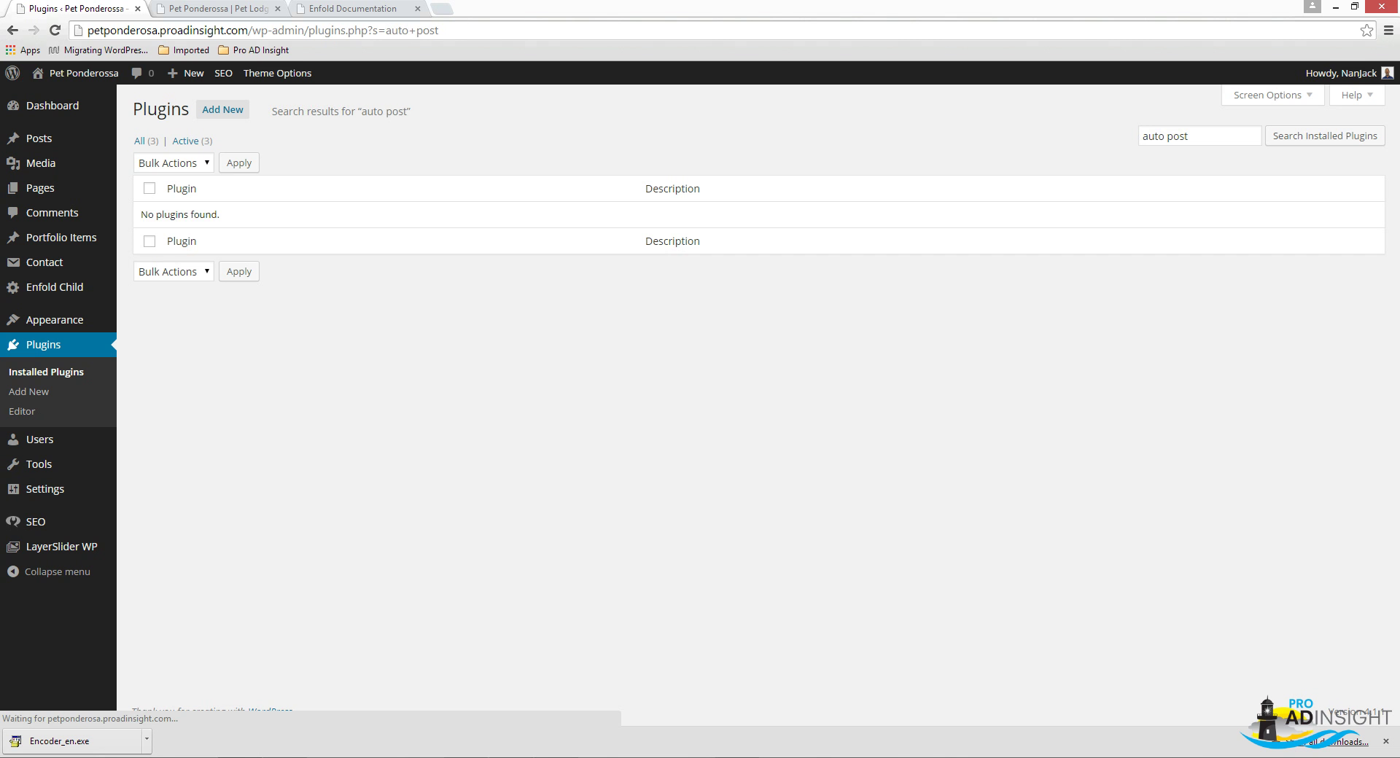
- Go to the page for adding new plugins and search the directory for "next scripts"
left_click(223, 110)
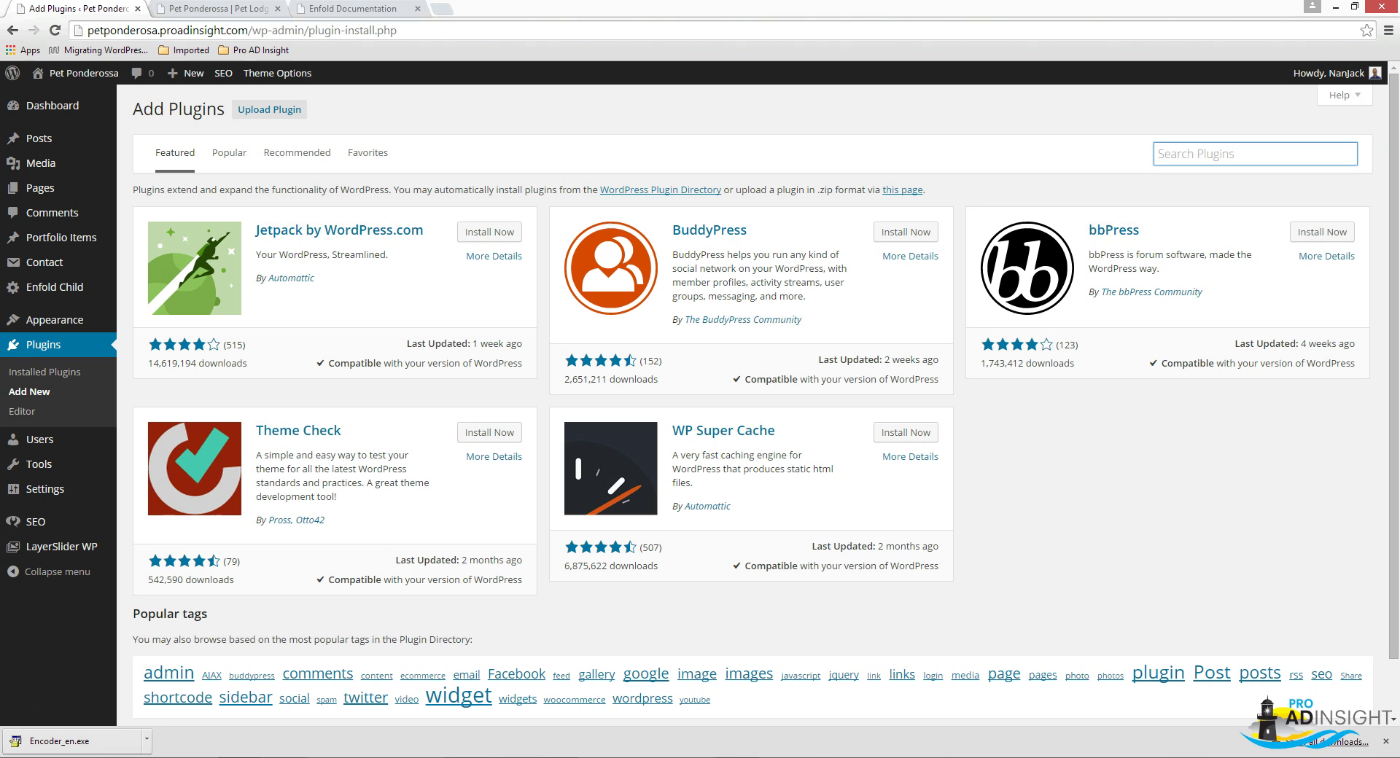
type("next s")
key("Down")
key("Return")
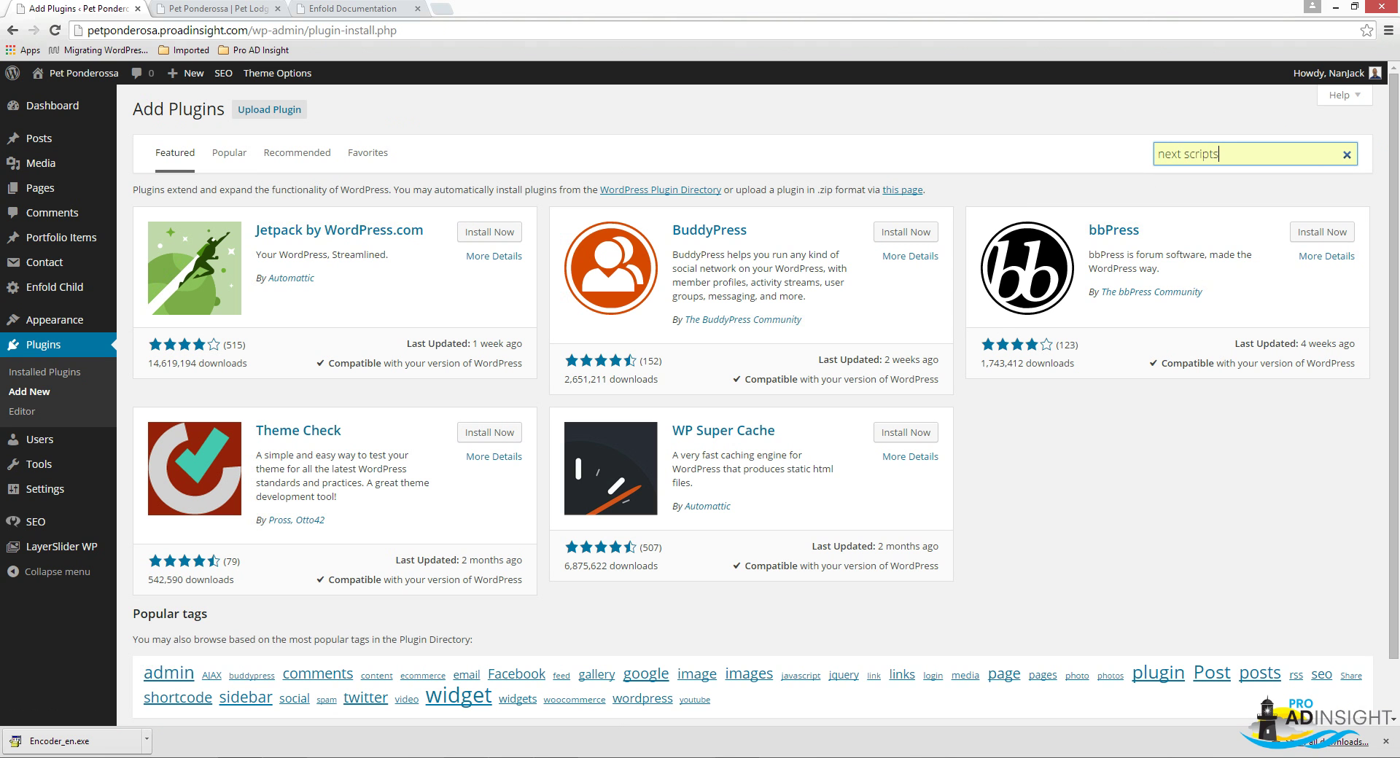
key("Return")
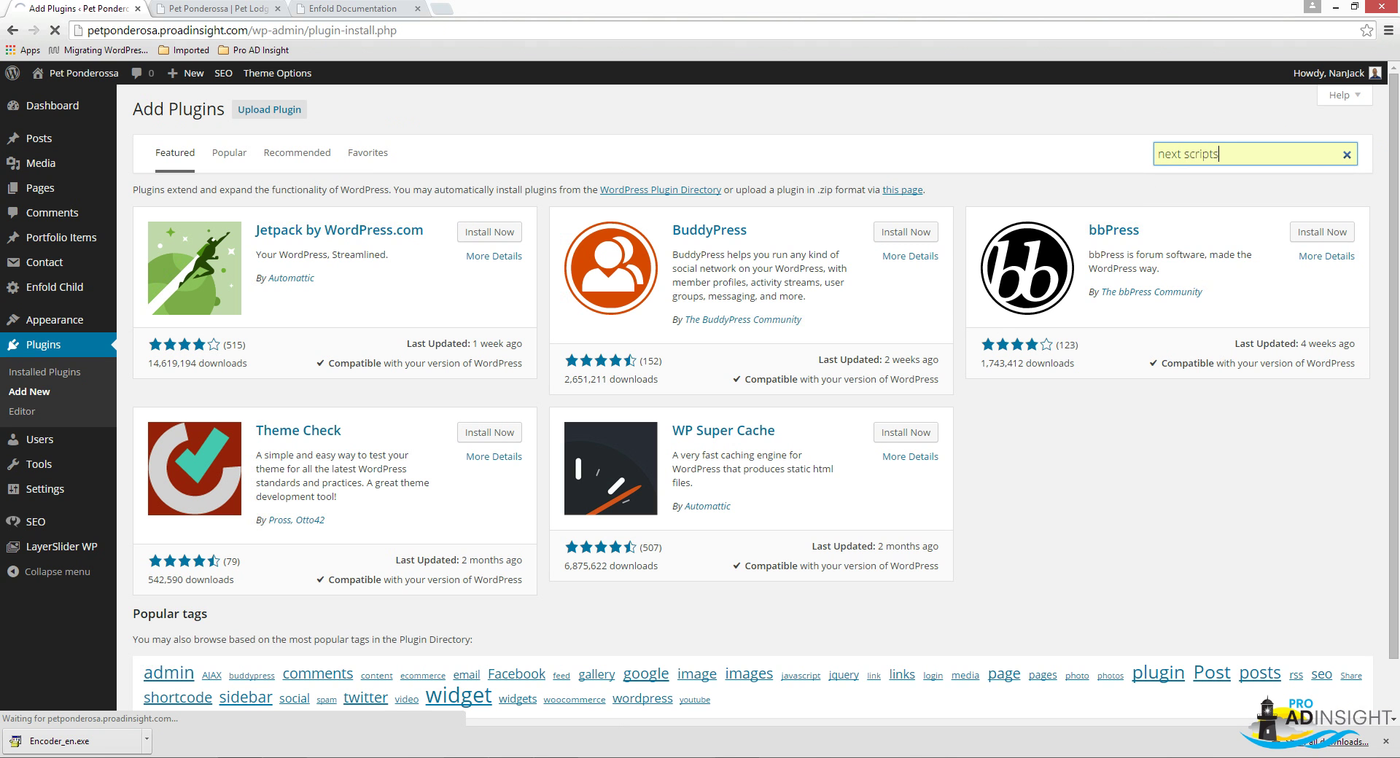